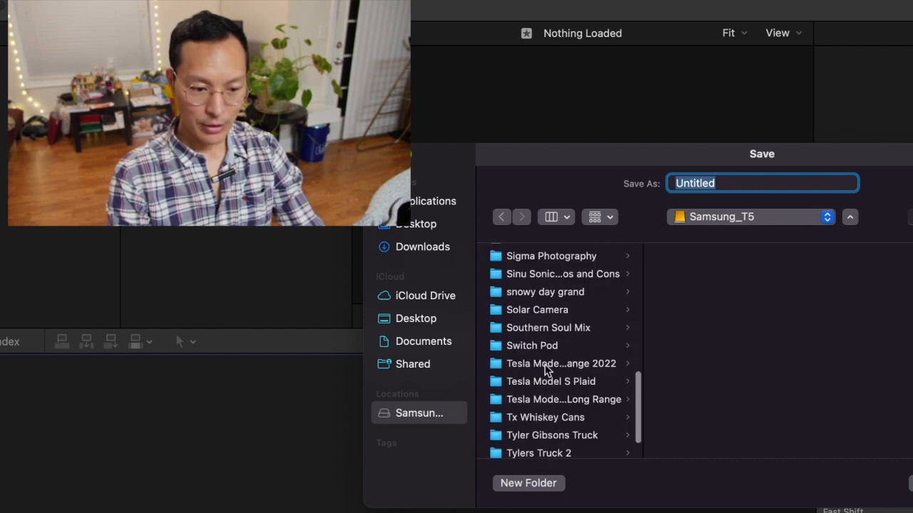
- Save the new library as "Cinema shots for Tesla" in the Tesla Model S Long Range 2022 folder on Samsung_T5
click(546, 365)
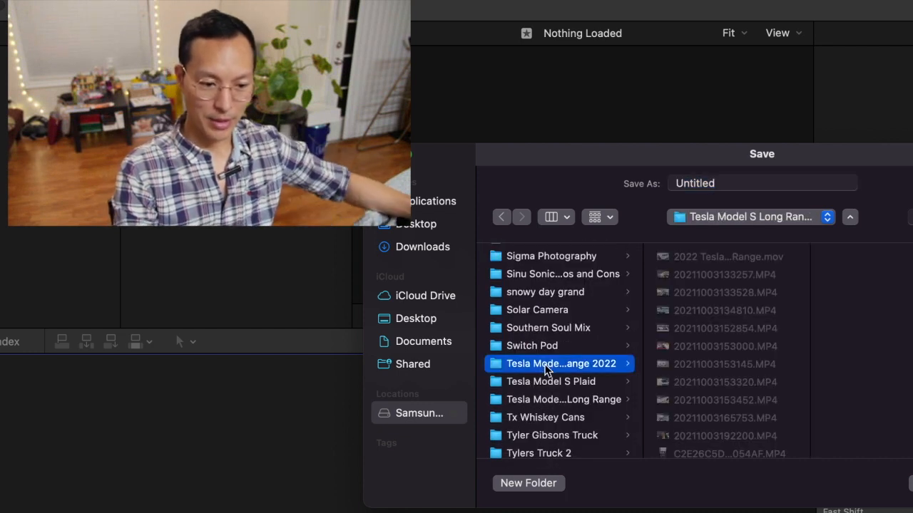
scroll(689, 355, down, 5)
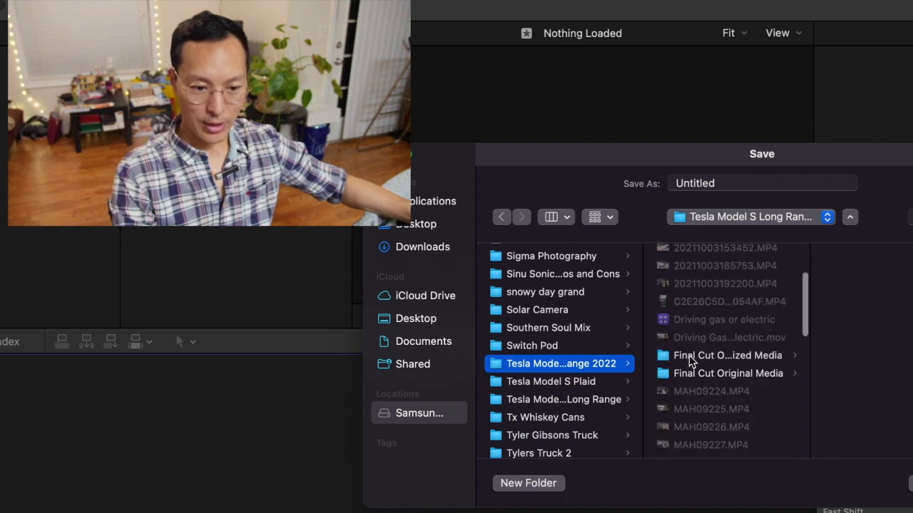
scroll(689, 355, down, 5)
scroll(689, 355, down, 3)
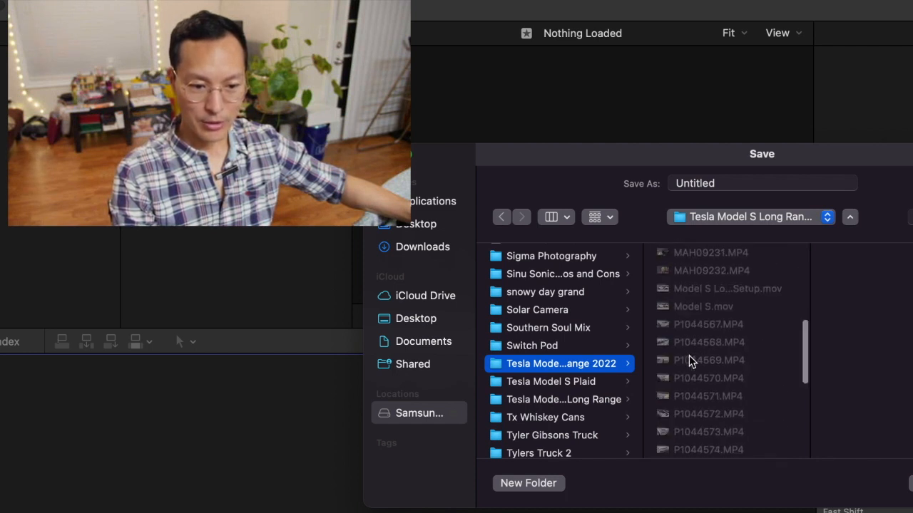
click(727, 181)
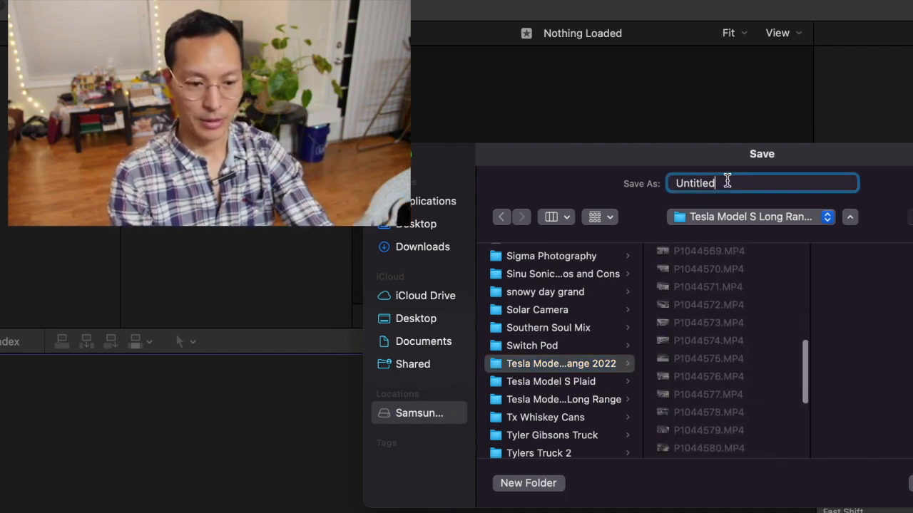
key(super+a)
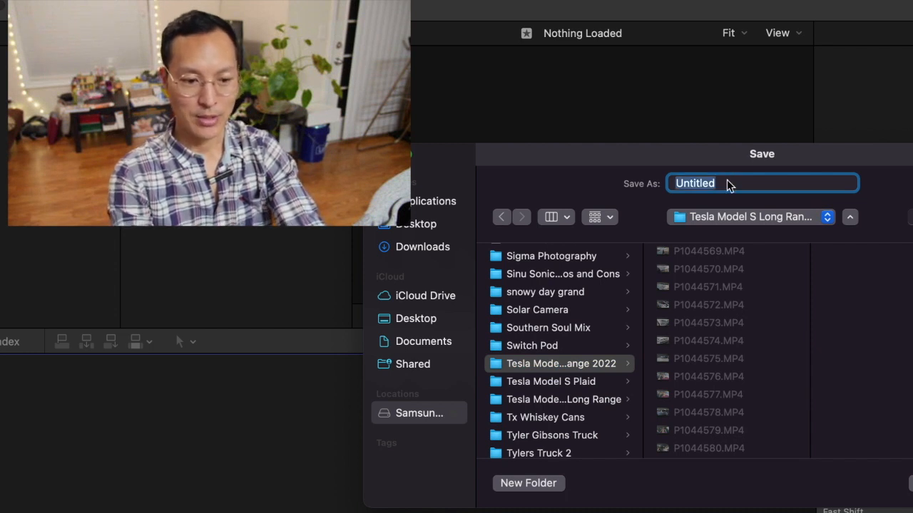
text(Cinema shots for Tesla)
key(super+a)
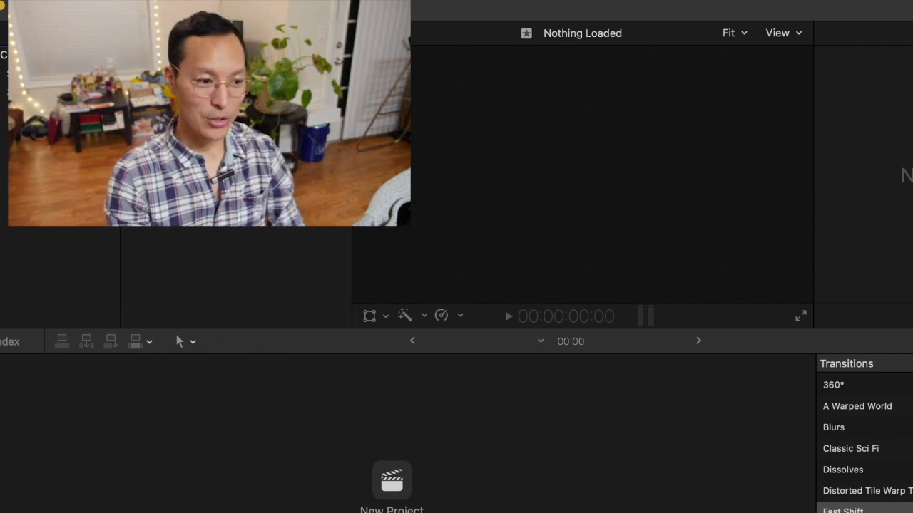
- Start a media import and open the Tesla Model S Long Range 2022 folder on the Samsung_T5 drive
key(super+i)
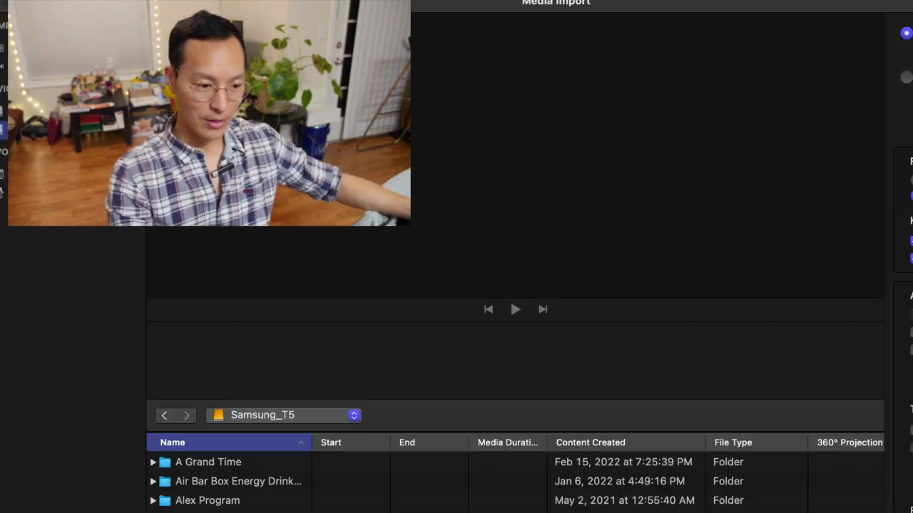
scroll(515, 474, down, 8)
scroll(515, 478, down, 10)
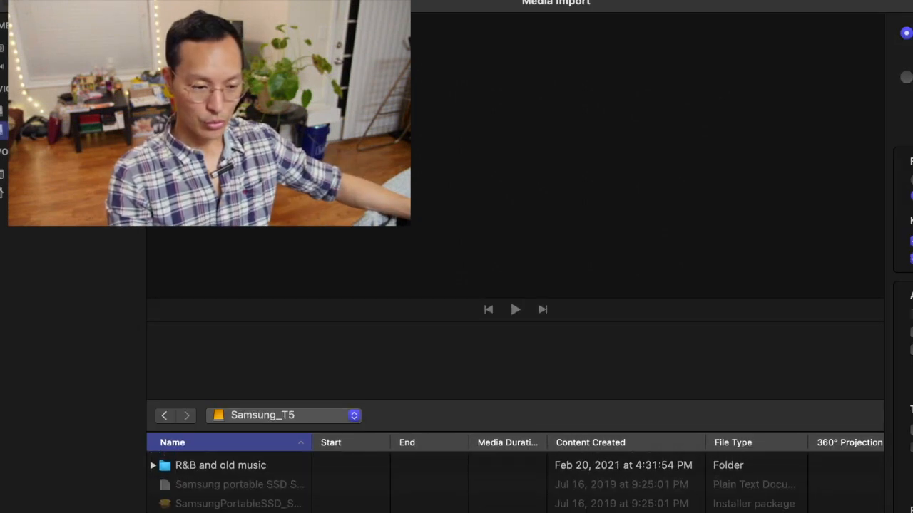
scroll(515, 478, down, 3)
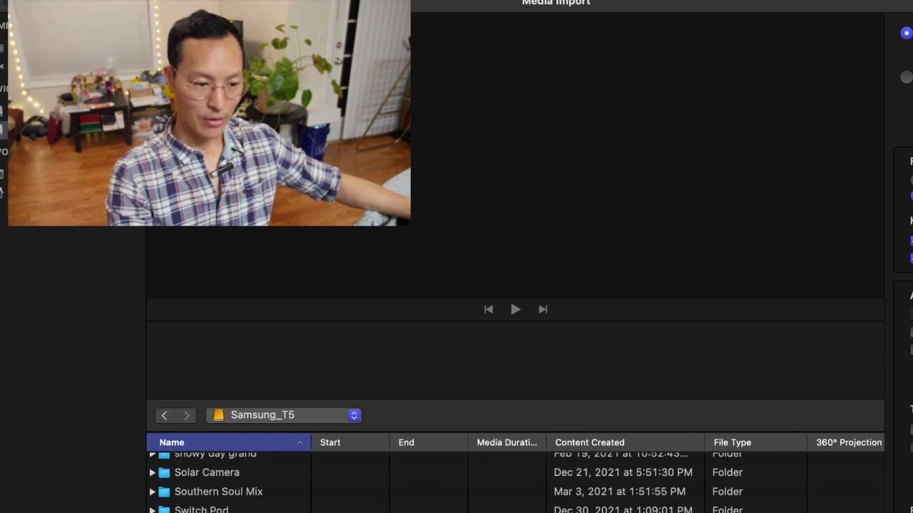
double_click(207, 510)
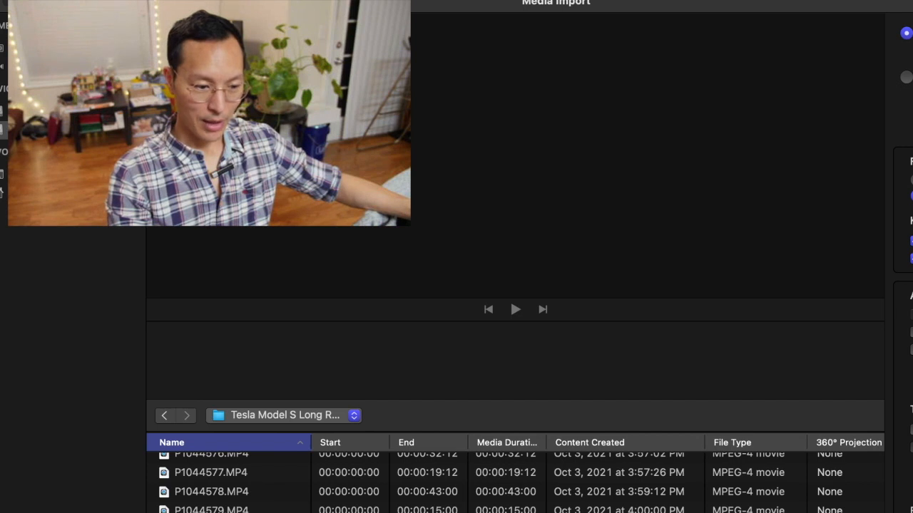
- Select the video files P1044567, P1044568 and P1044569 and import them into the 3-5-22 event
scroll(515, 482, up, 5)
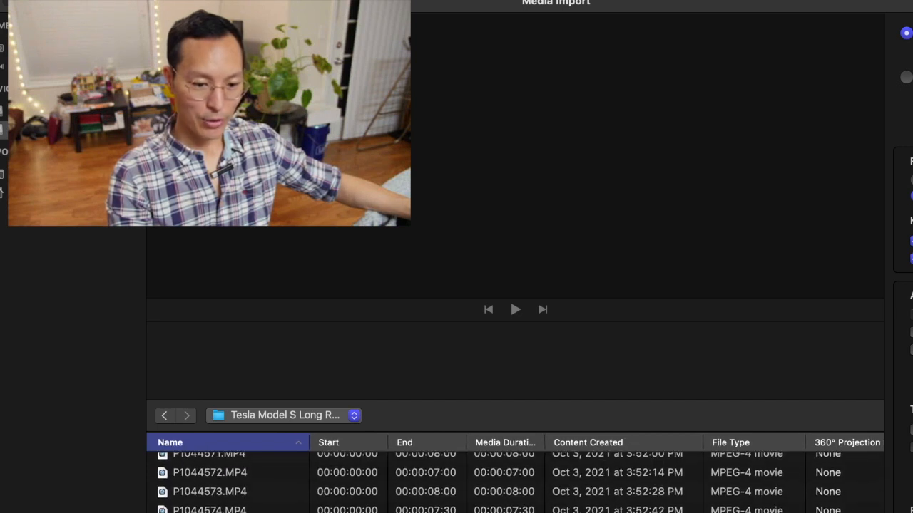
scroll(515, 478, up, 3)
click(228, 488)
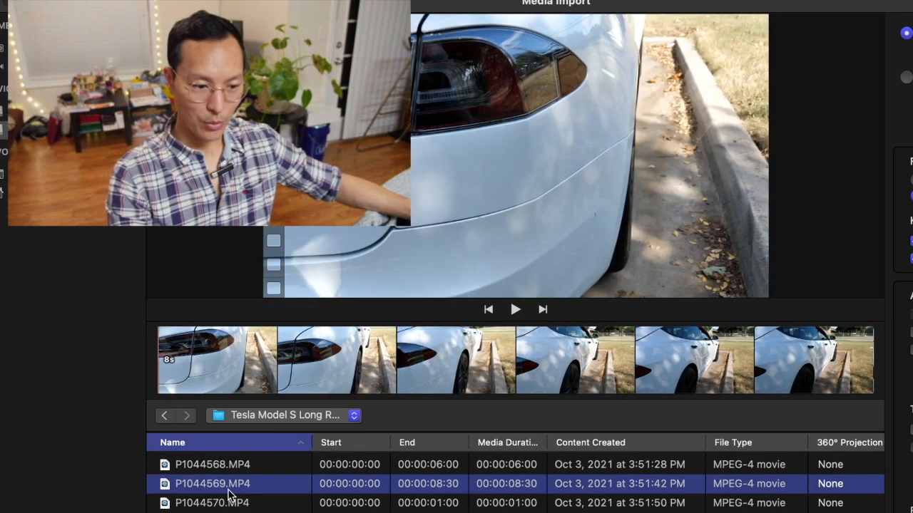
scroll(230, 494, up, 3)
key(Up)
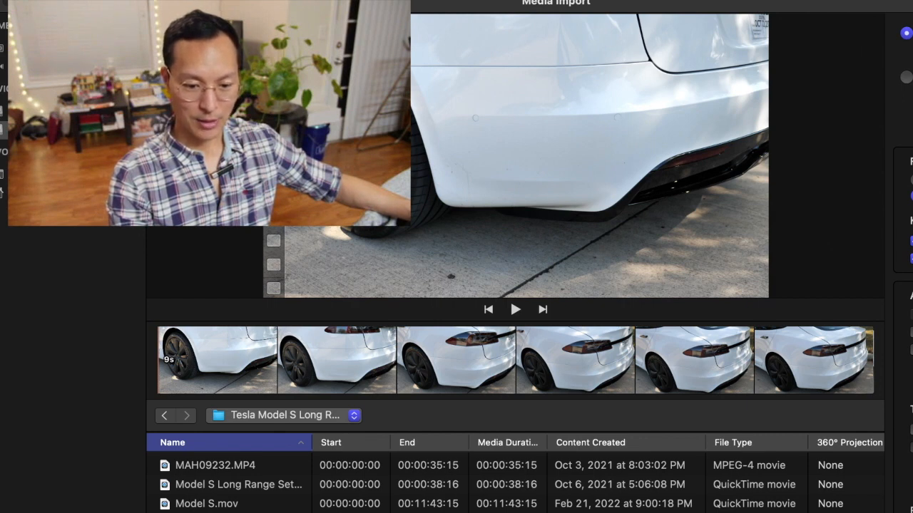
key(Return)
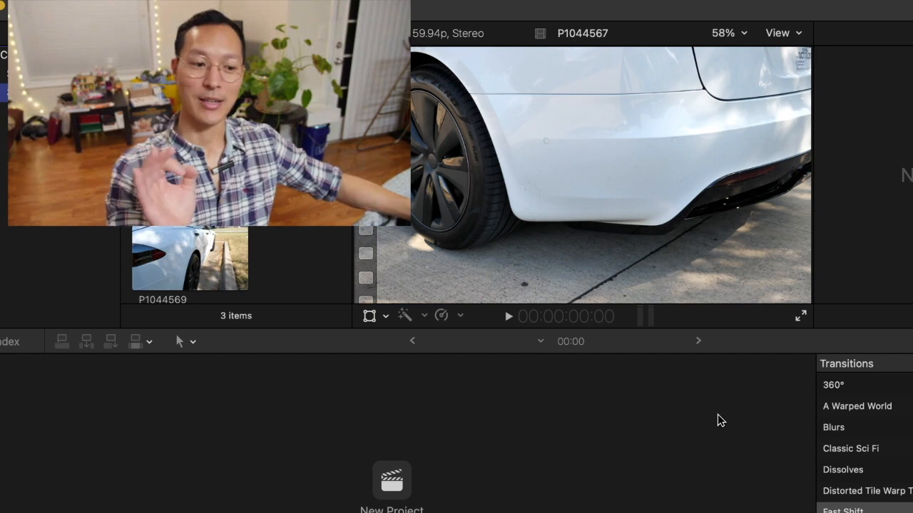
- Create a project named "cinema tutorial" in the 3-5-22 event with the automatic video settings
click(403, 479)
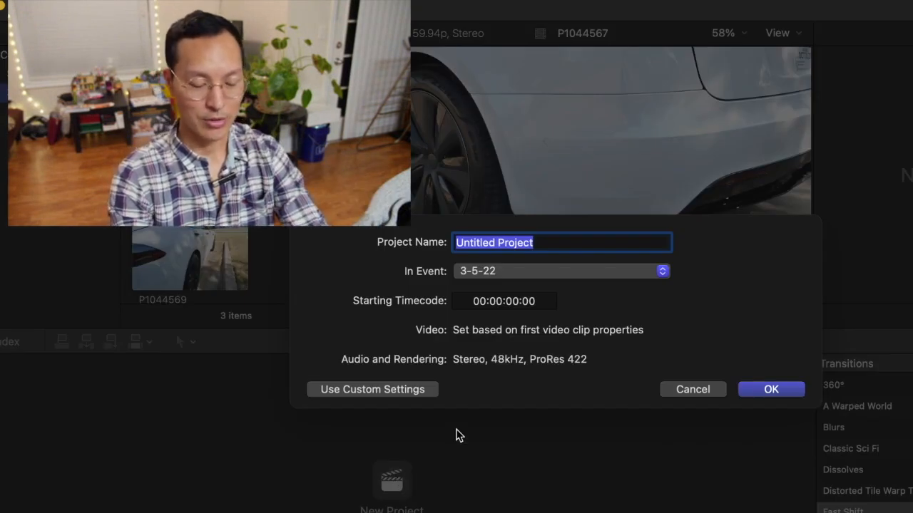
text(cinema)
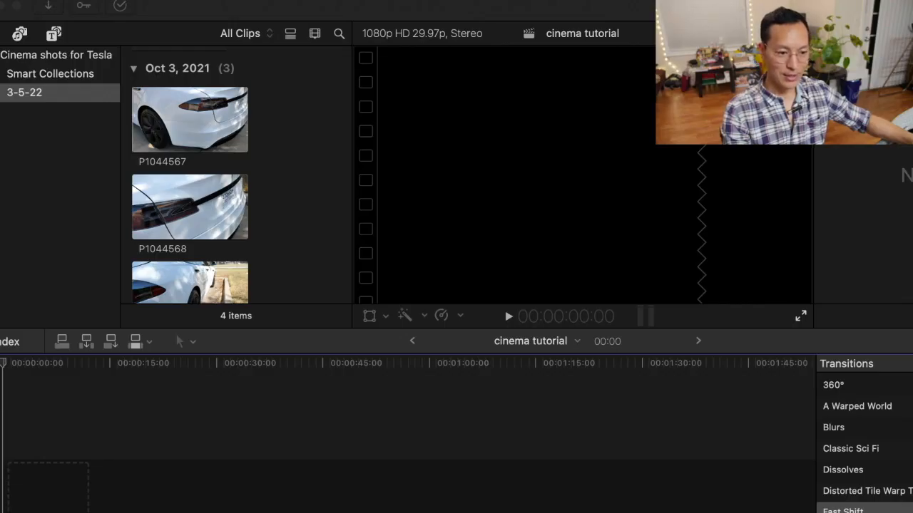
click(181, 479)
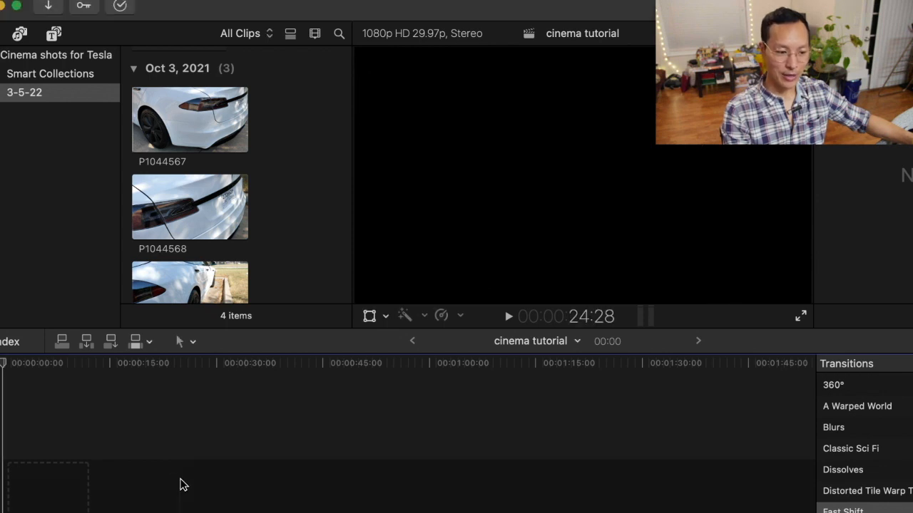
- Place clip P1044567 at the start of the project timeline
click(211, 126)
drag(211, 124, 21, 471)
drag(64, 442, 52, 466)
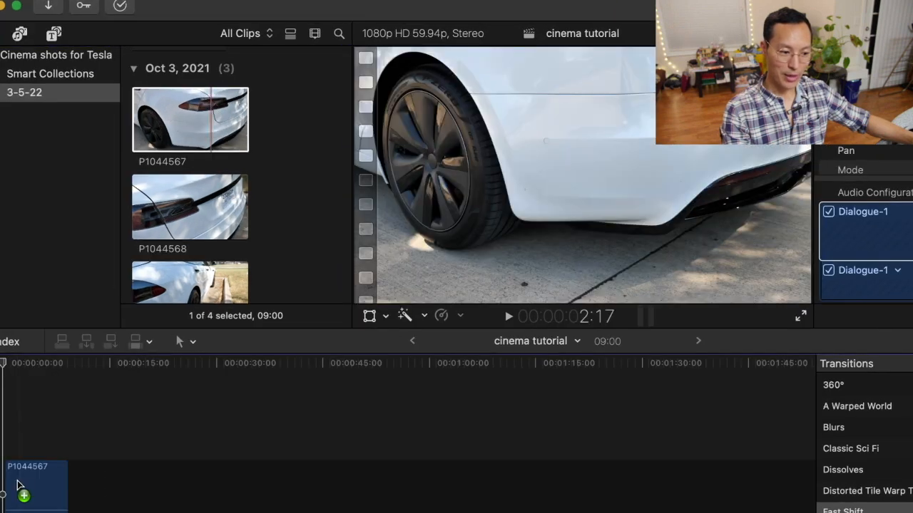
drag(79, 510, 84, 506)
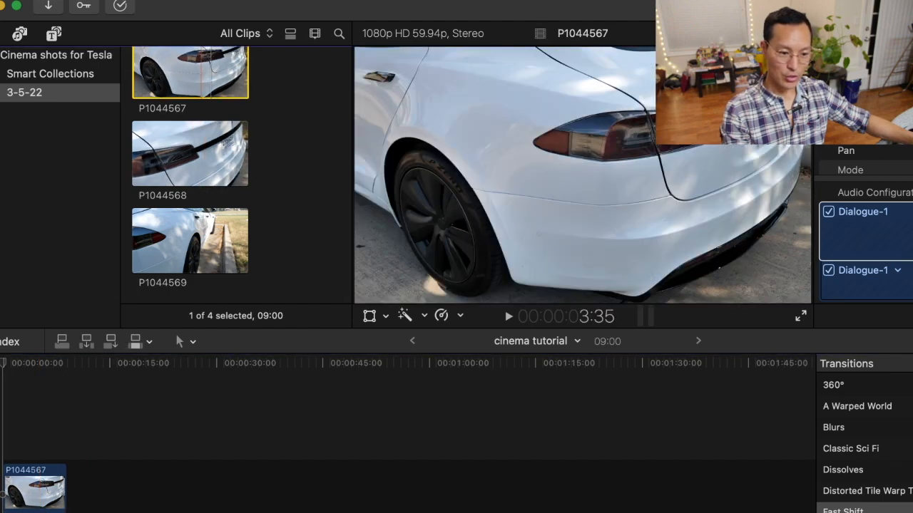
- Play through clip P1044567, split it at 2:45 and delete the portion before the cut
click(509, 316)
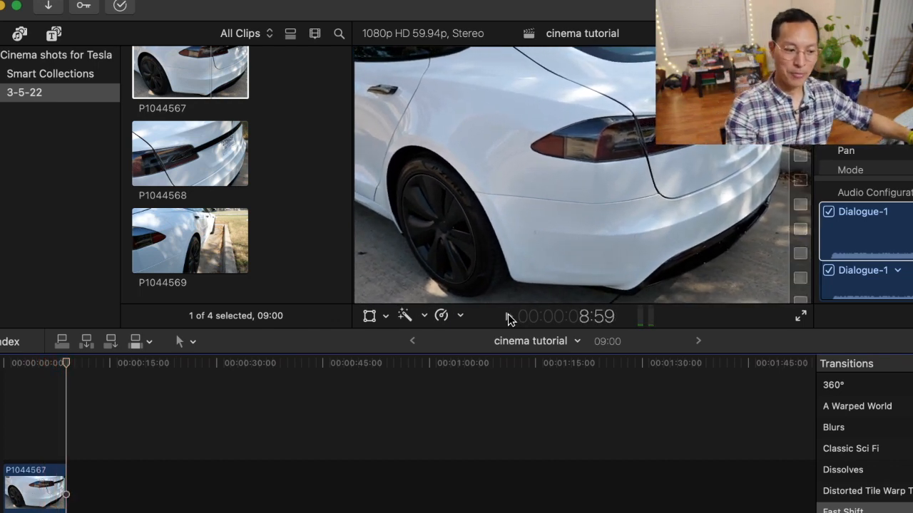
click(23, 386)
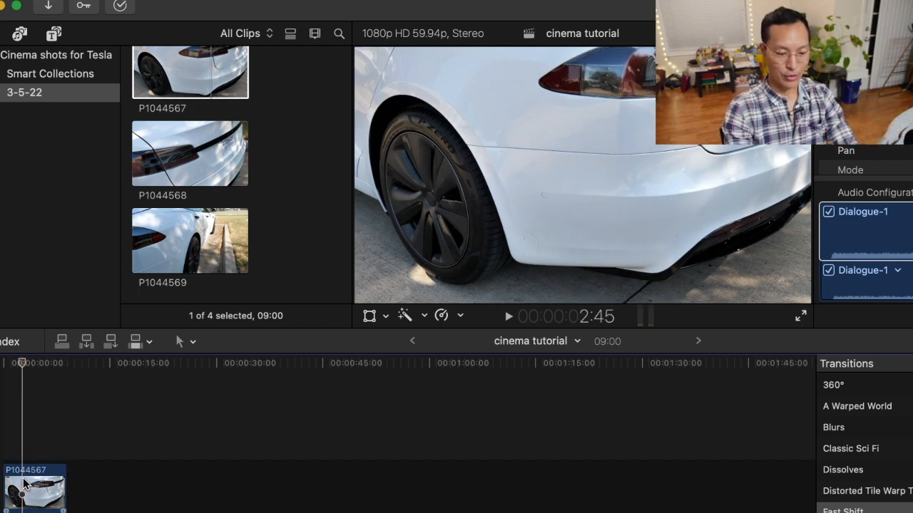
key(super+b)
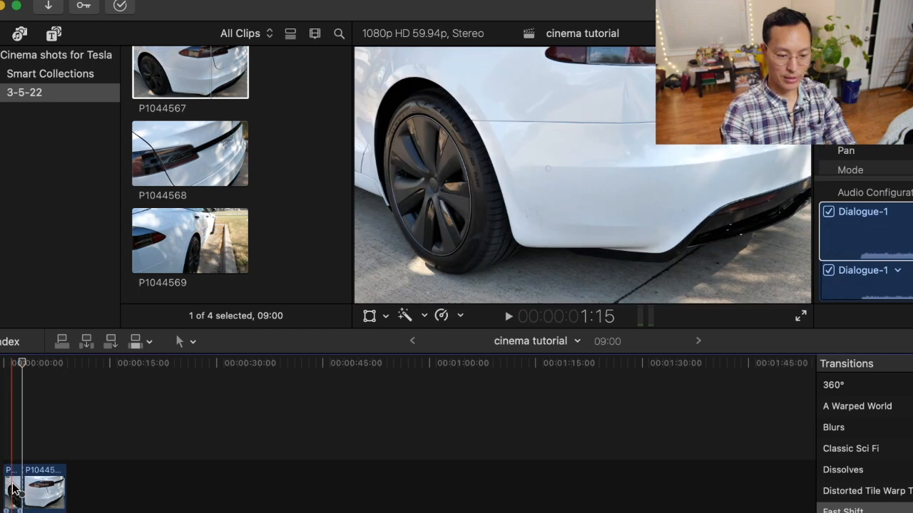
click(12, 489)
key(BackSpace)
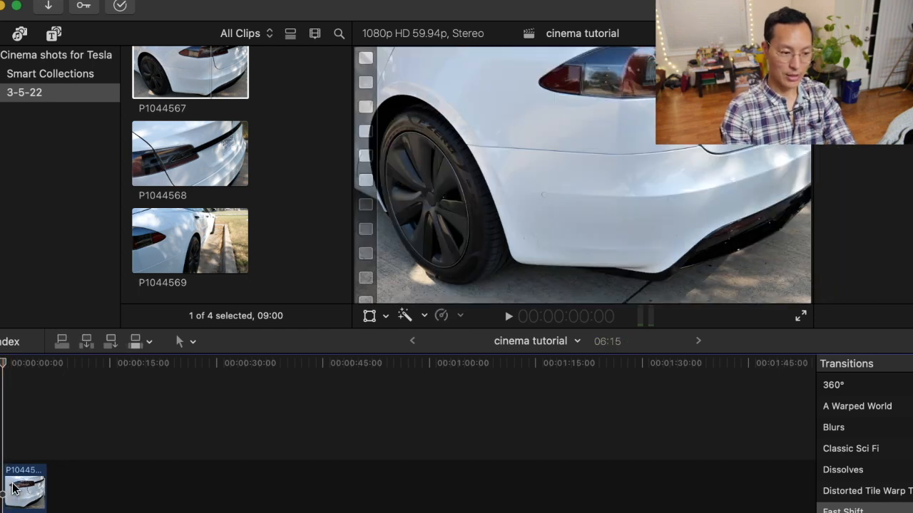
click(28, 504)
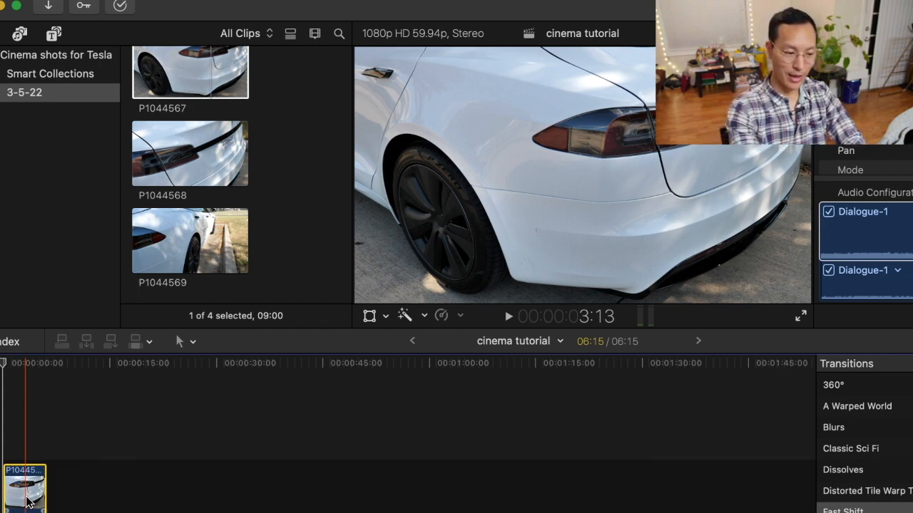
key(super+b)
click(26, 503)
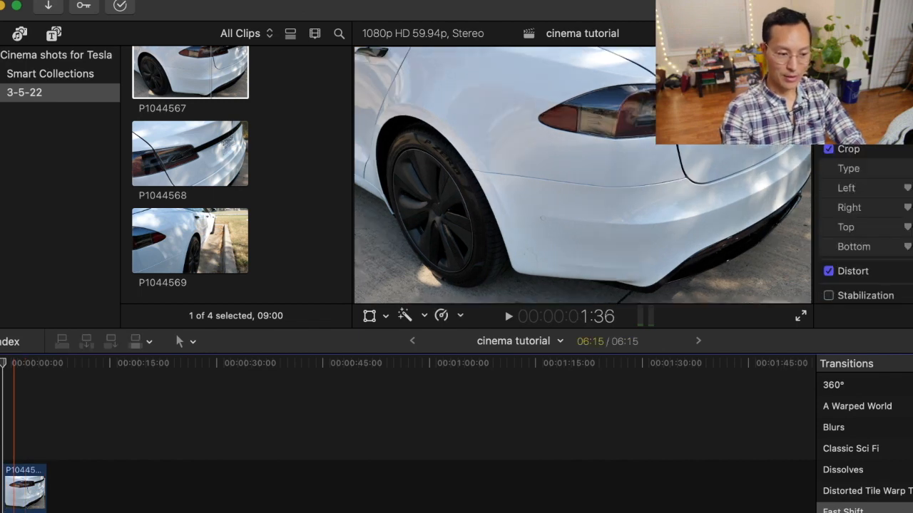
click(14, 512)
key(Delete)
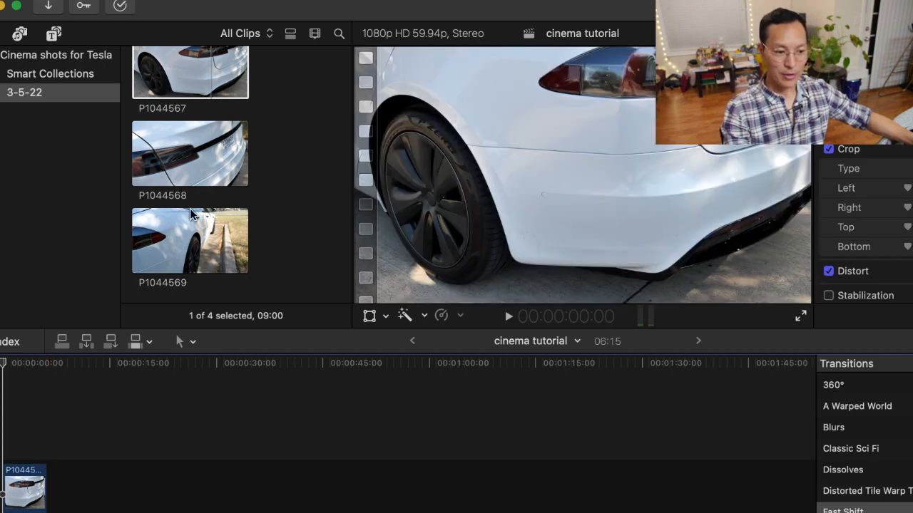
- Add clip P1044568 to the timeline directly after the trimmed first clip
click(186, 173)
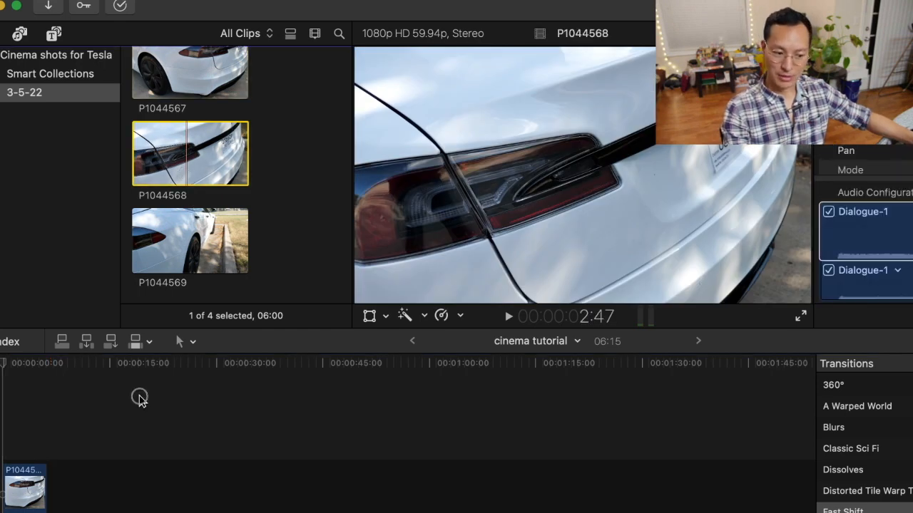
drag(139, 400, 69, 496)
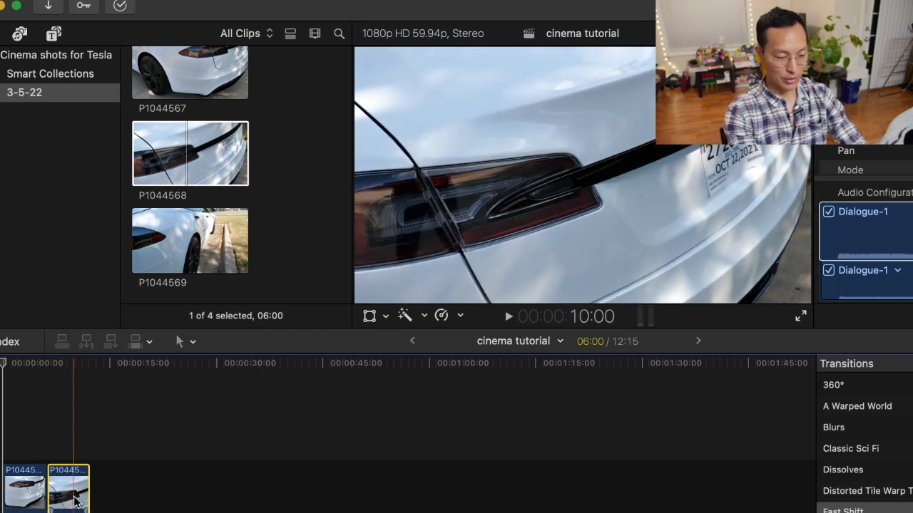
click(74, 511)
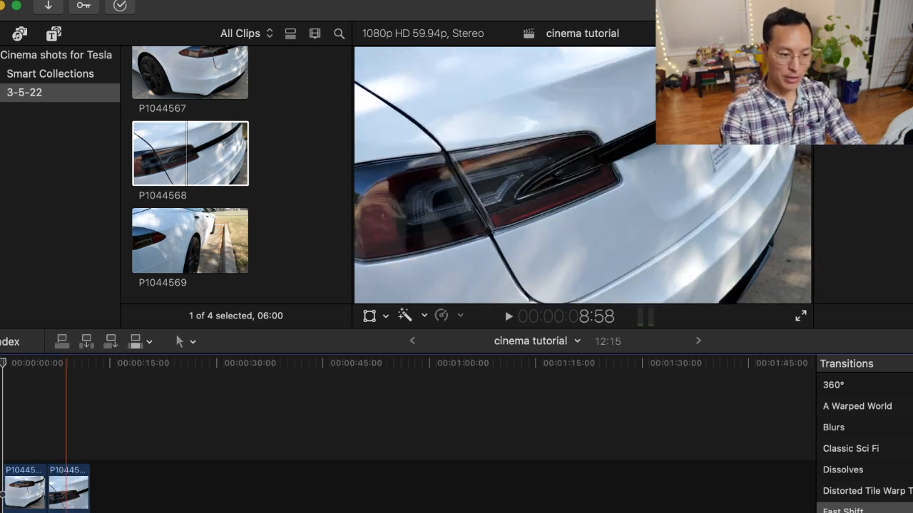
click(64, 508)
click(65, 507)
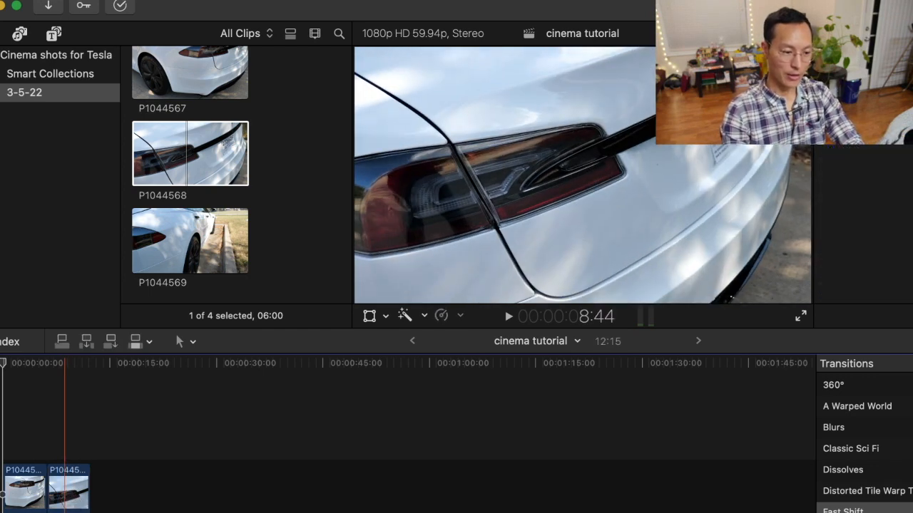
- Append clip P1044569 to the end of the timeline
click(190, 259)
key(e)
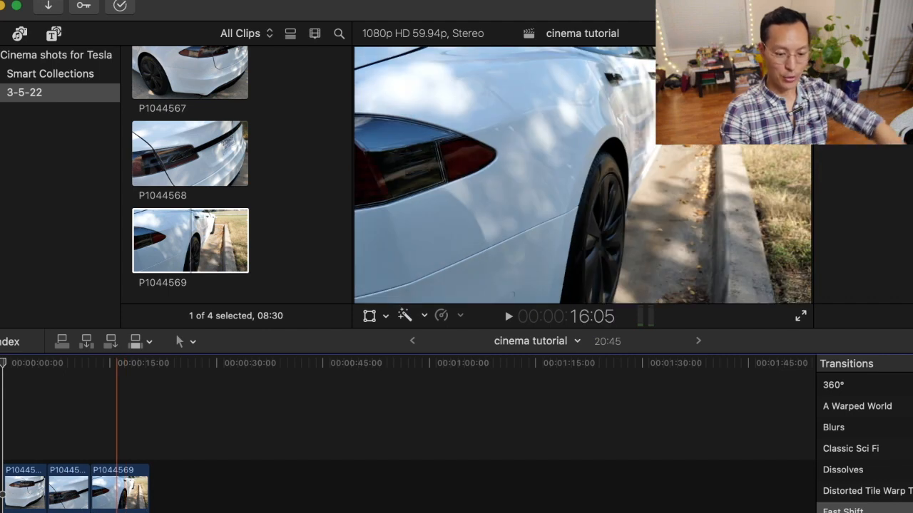
click(112, 505)
key(ctrl+shift+s)
key(Delete)
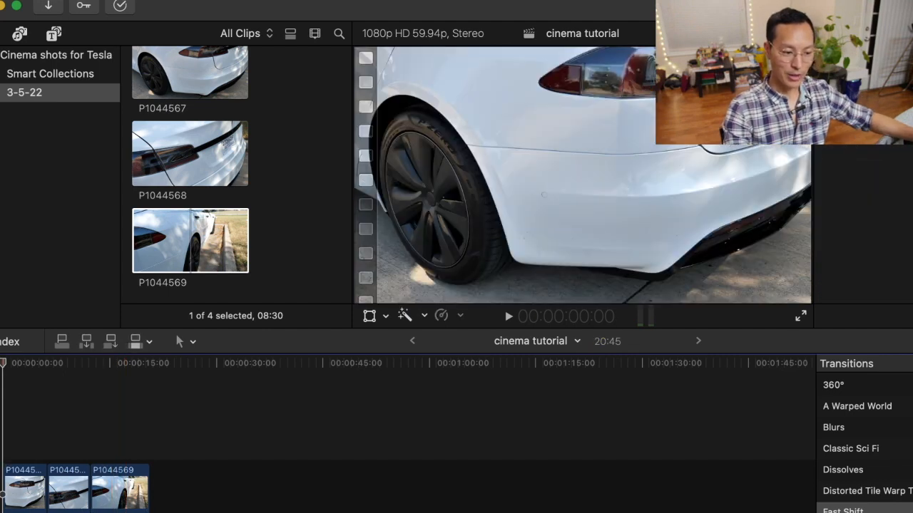
- Play through the assembled timeline and slow clip P1044567 to 50% speed
key(space)
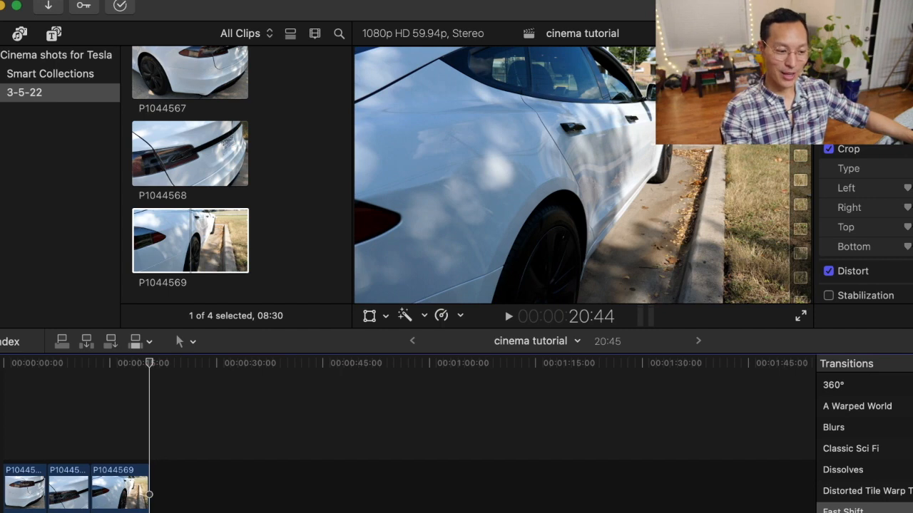
click(32, 507)
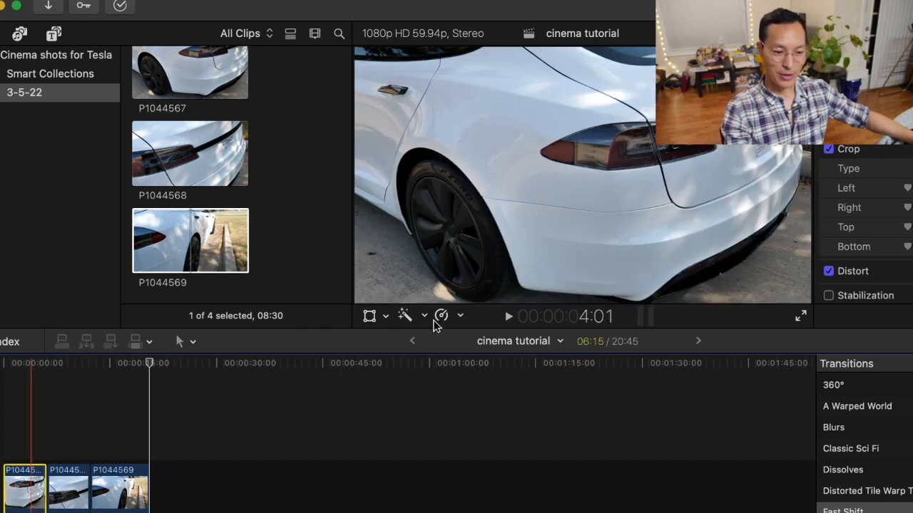
click(460, 316)
mouse_move(478, 327)
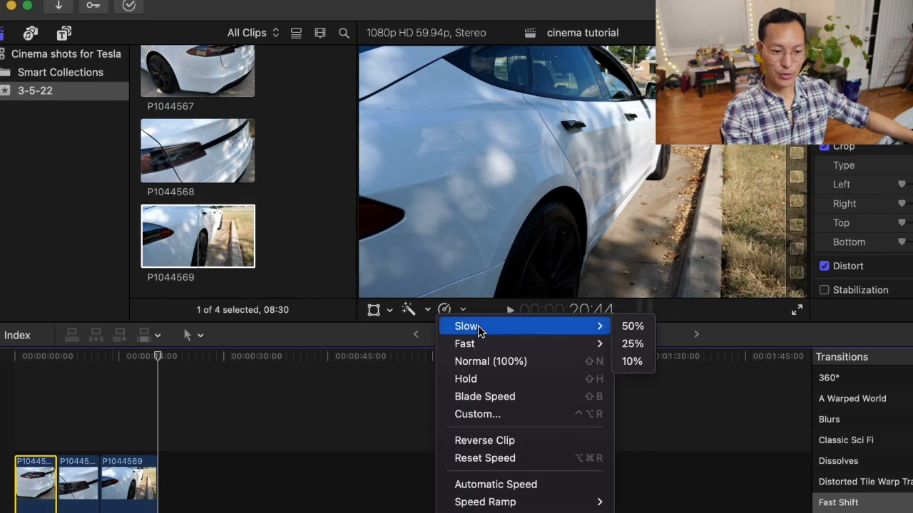
click(633, 326)
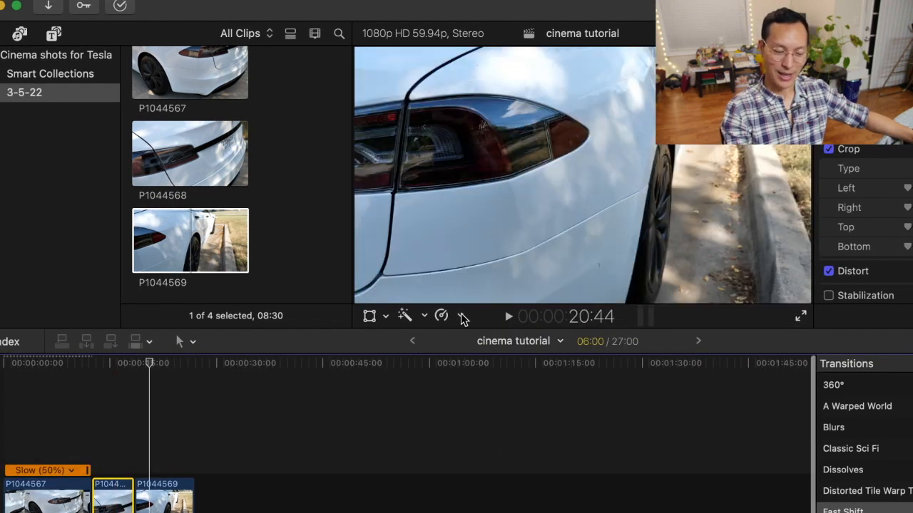
- Slow clip P1044568 on the timeline to 50% speed
click(461, 313)
mouse_move(508, 331)
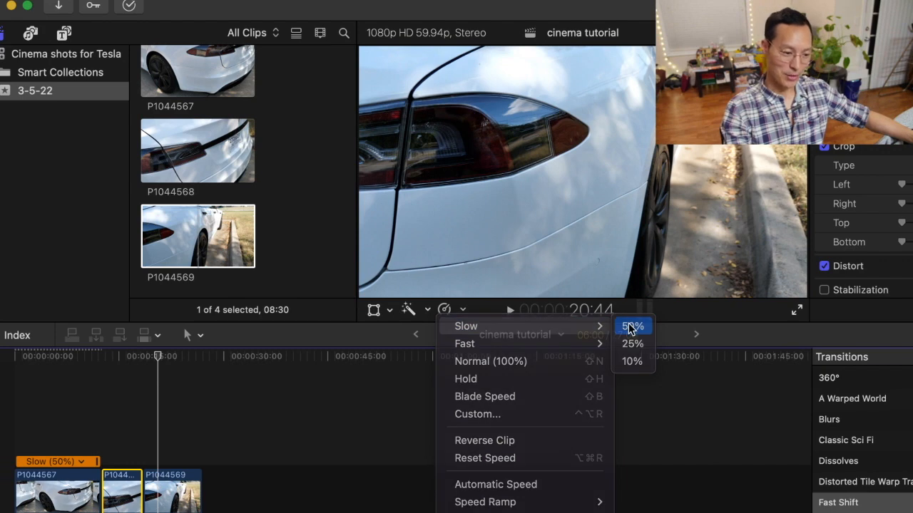
click(631, 326)
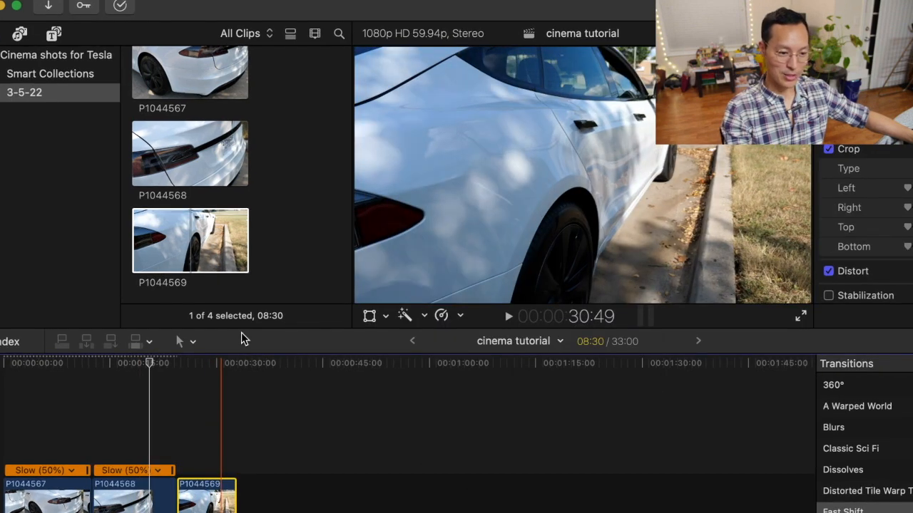
- Slow clip P1044569 to 50% speed and play the slowed timeline from the start
click(425, 316)
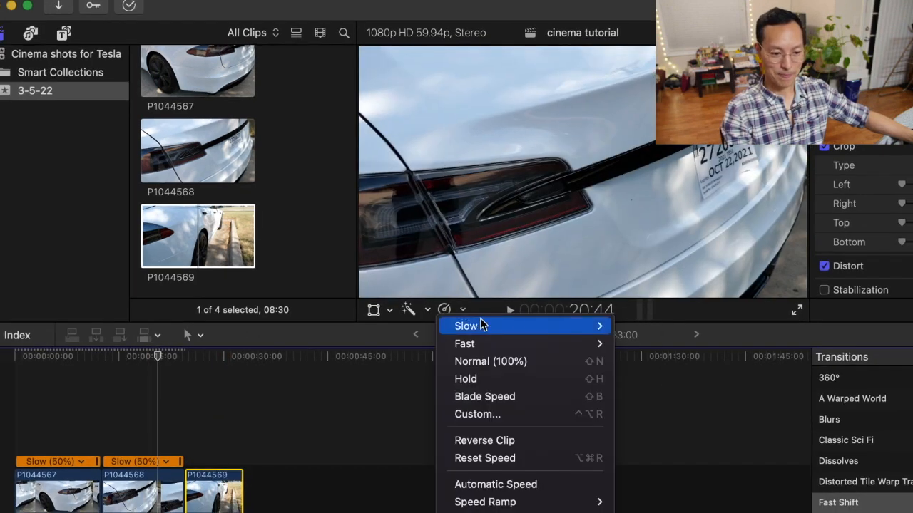
mouse_move(476, 329)
click(630, 327)
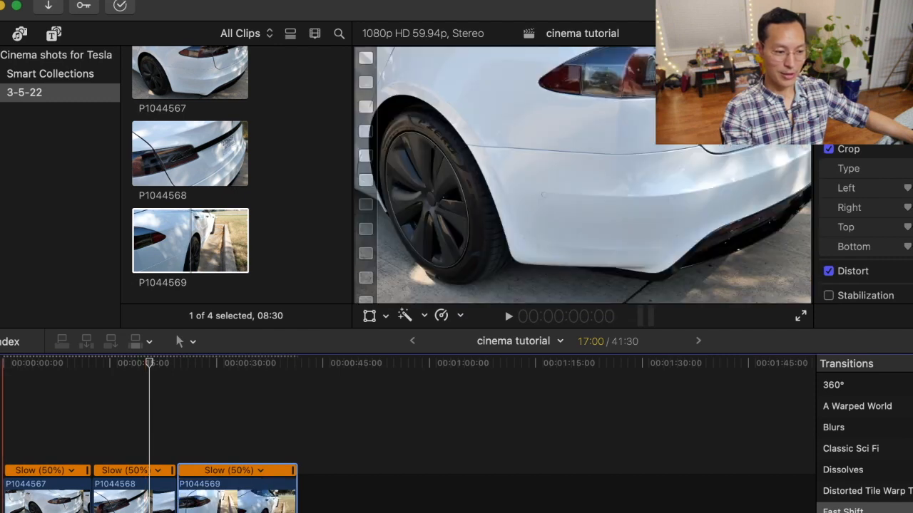
click(3, 427)
key(space)
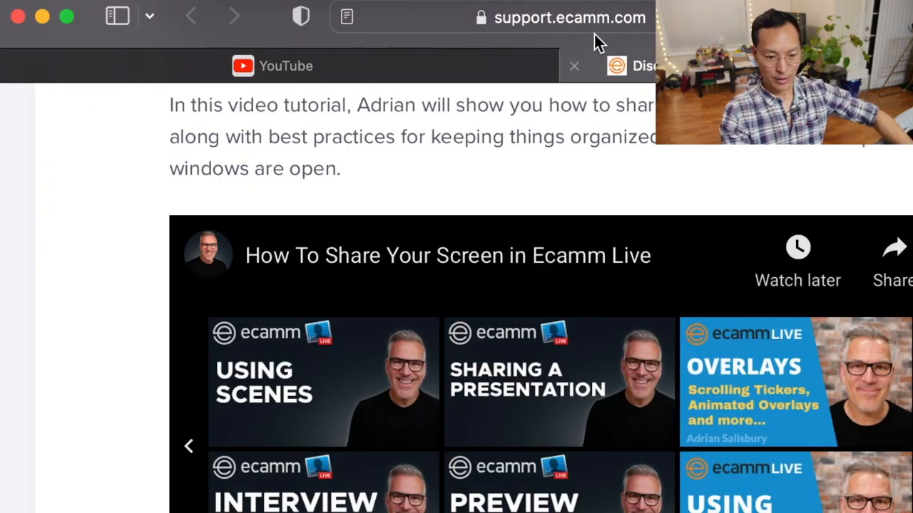
- Switch to Safari, open epidemicsound.com accepting its cookies, and preview the first recommended track for the YouTube channel
click(619, 21)
text(epid)
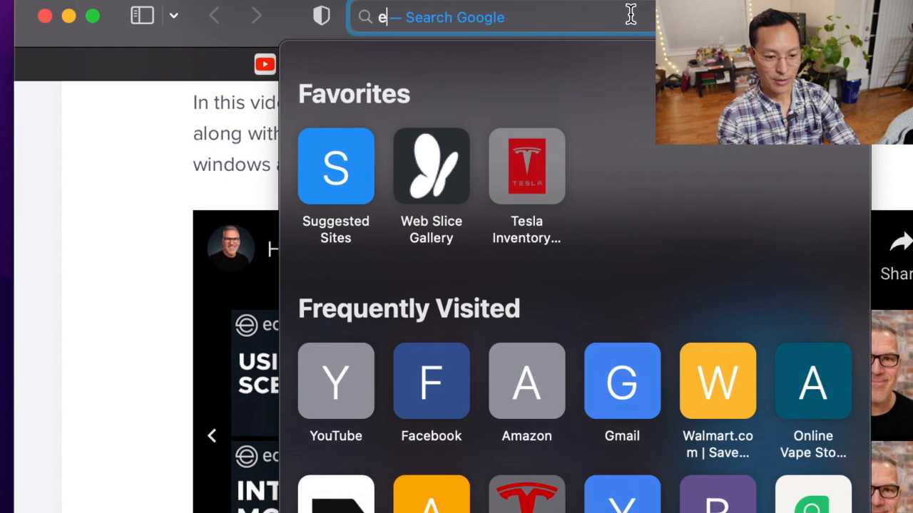
text(m)
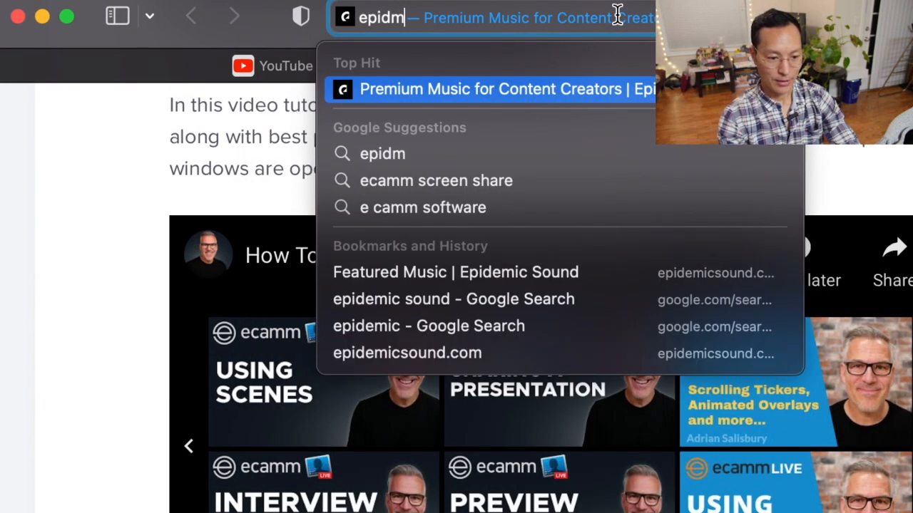
key(BackSpace)
key(BackSpace)
text(d.com)
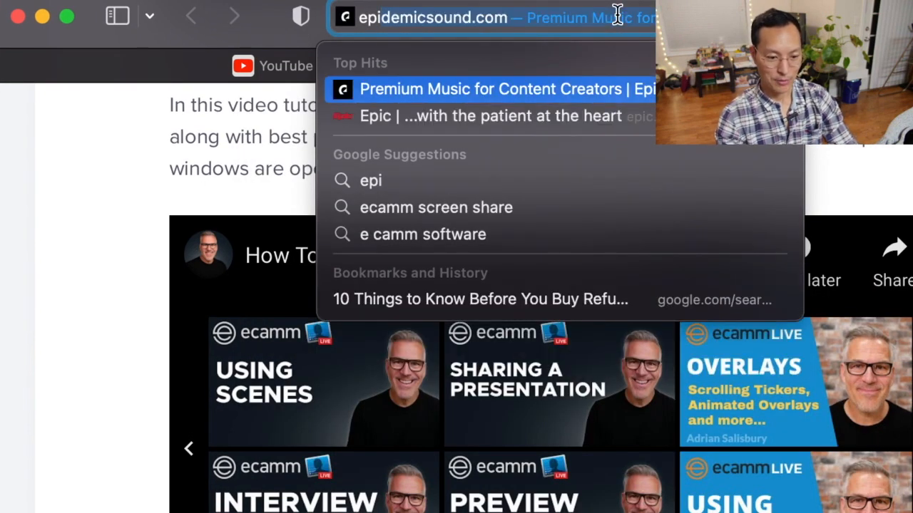
key(Return)
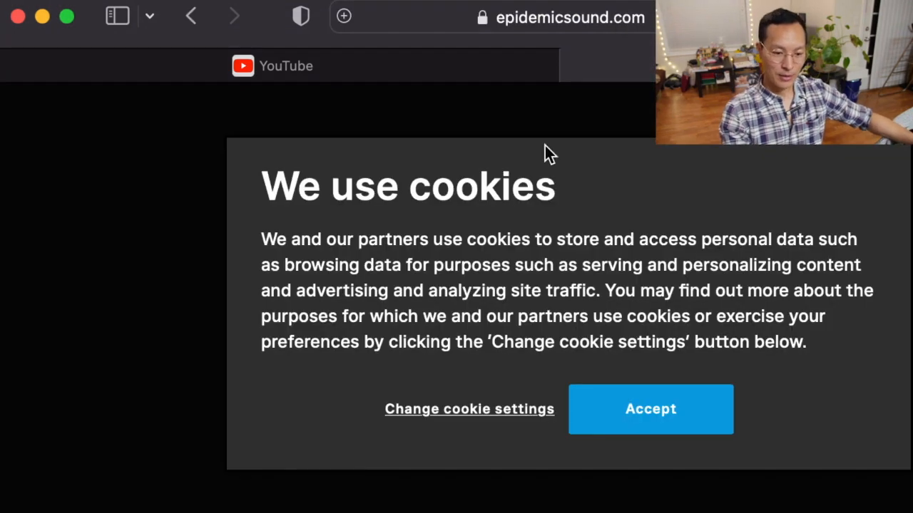
click(627, 416)
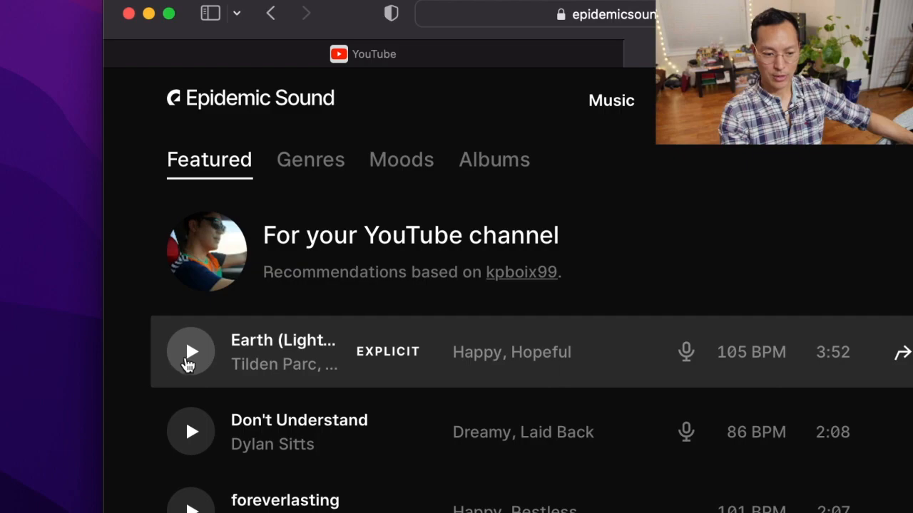
click(190, 355)
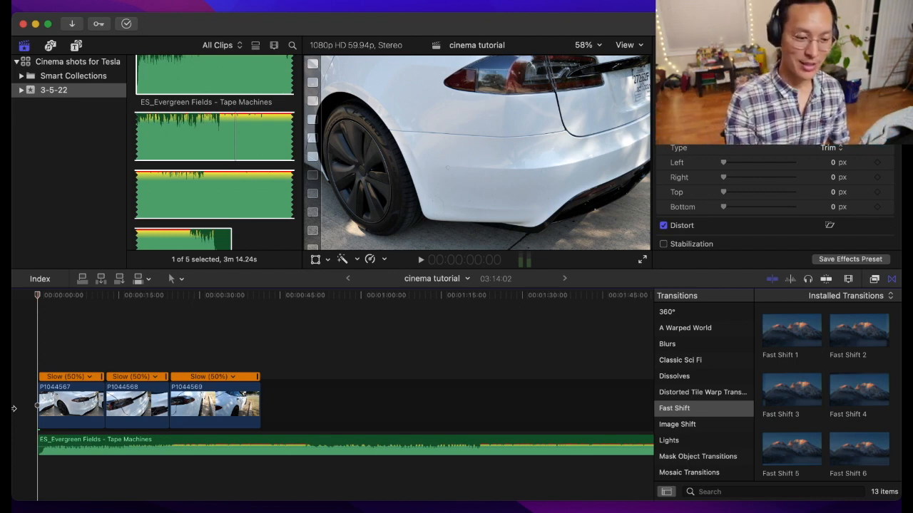
- Play the timeline with the music, split clip P1044567 at 9:05 and delete the portion after the cut
key(space)
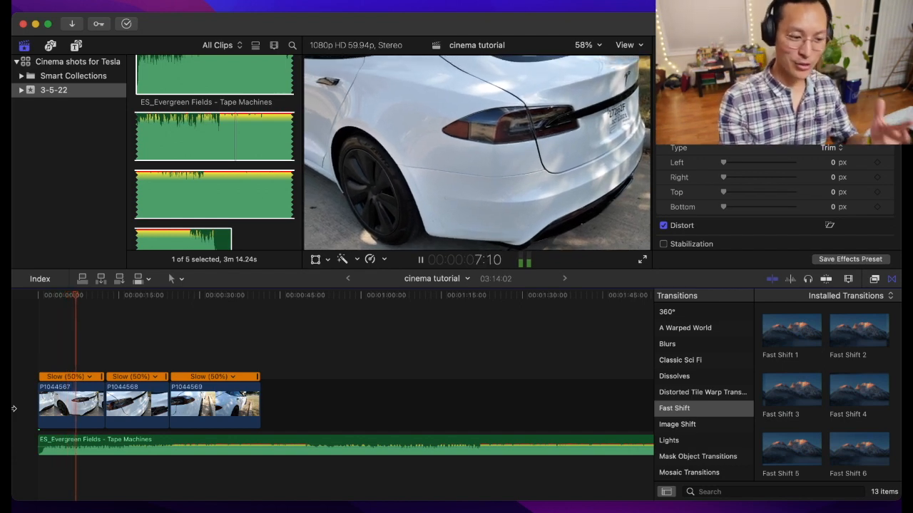
key(space)
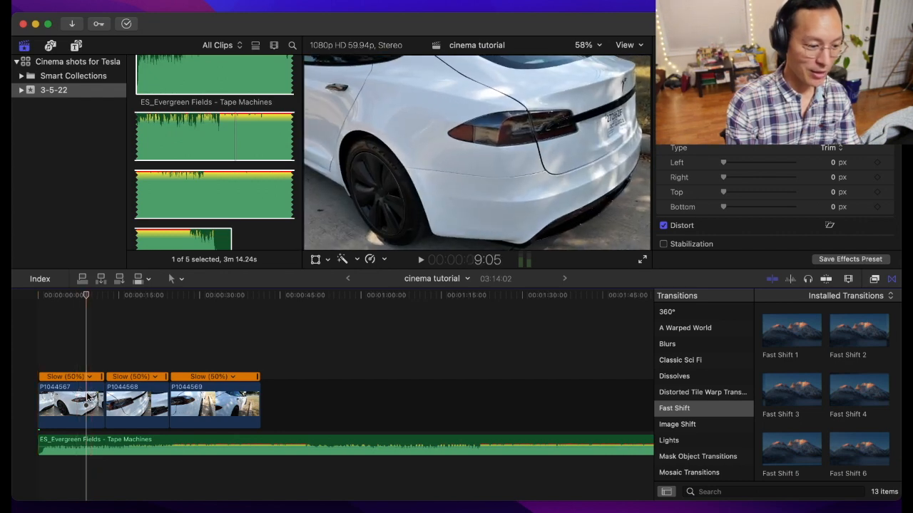
click(88, 397)
key(super+b)
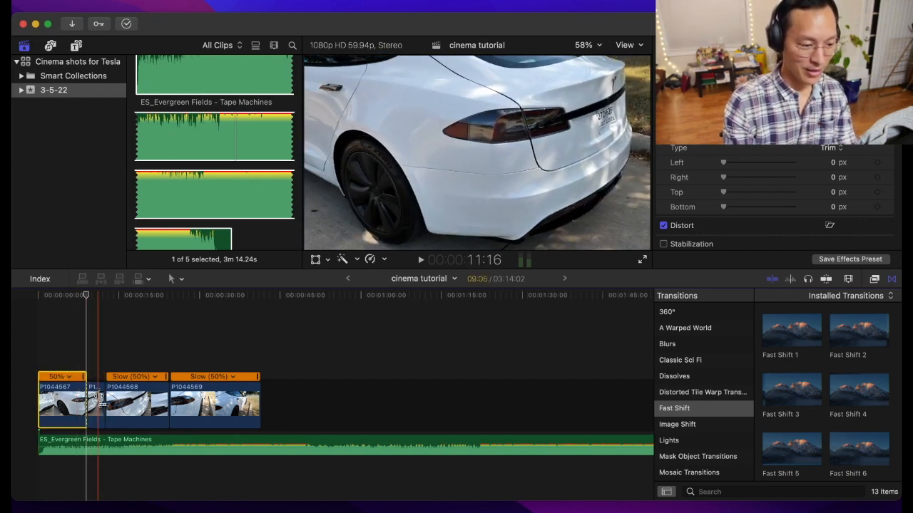
click(98, 397)
key(Delete)
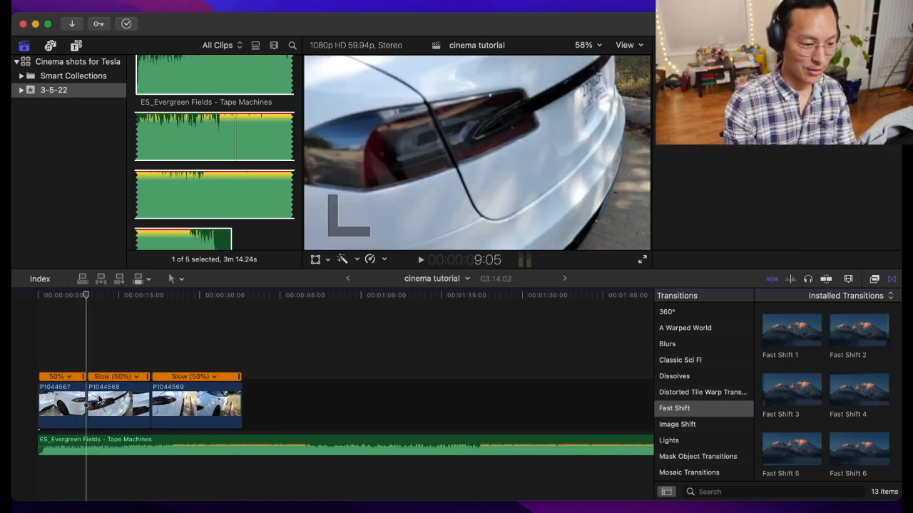
- Play on from about 7:35, split clip P1044568 at 17:10 and delete the portion after the cut
click(79, 319)
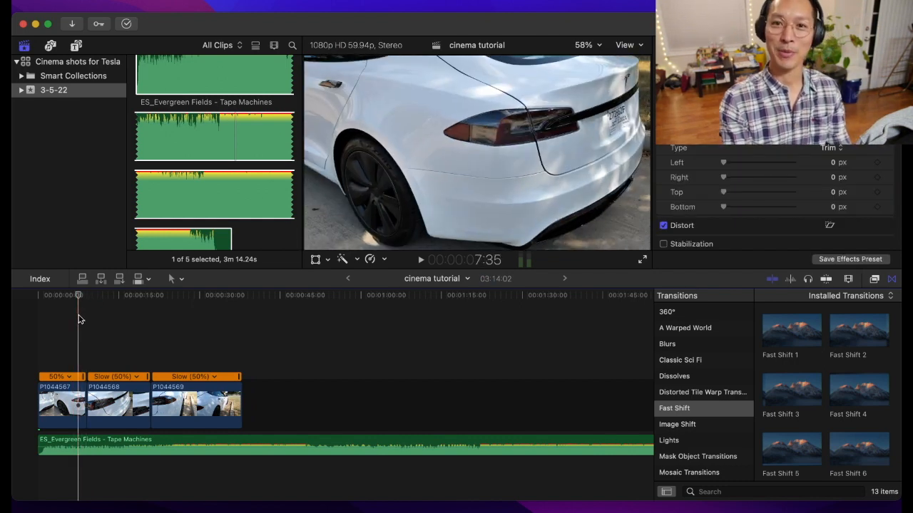
key(space)
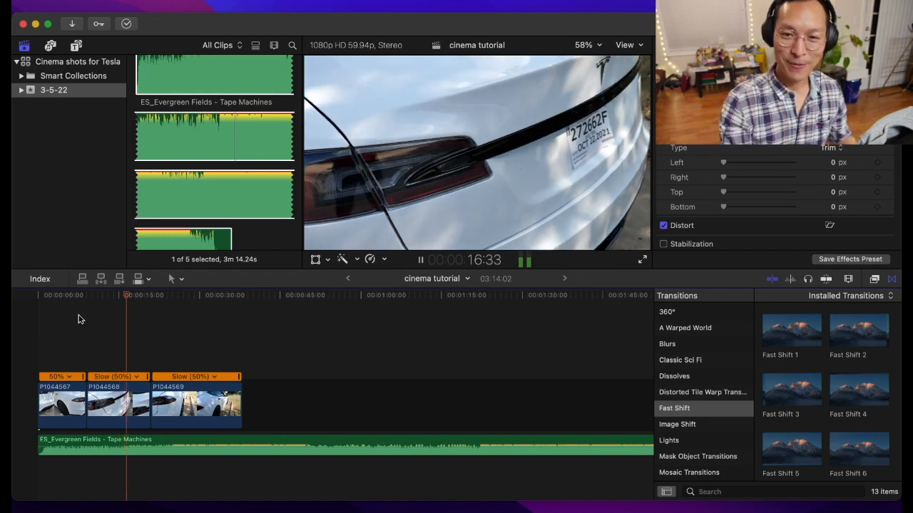
key(space)
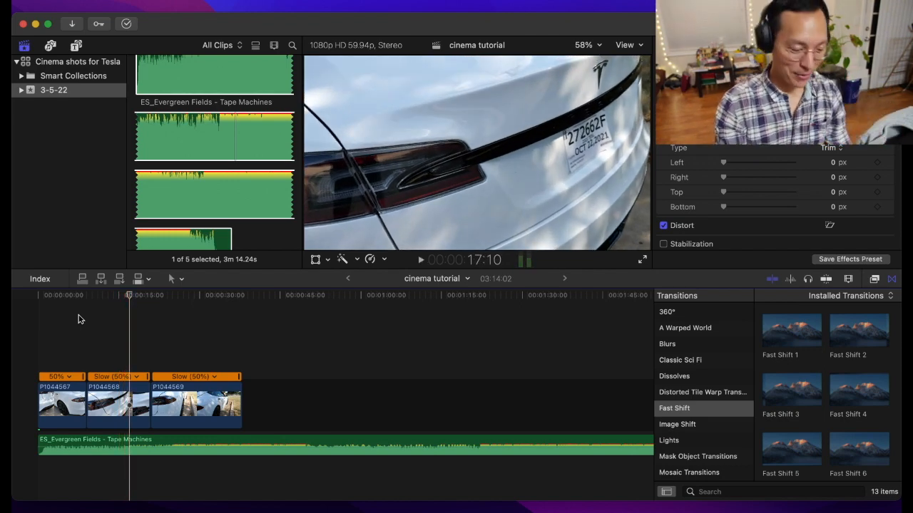
key(super+b)
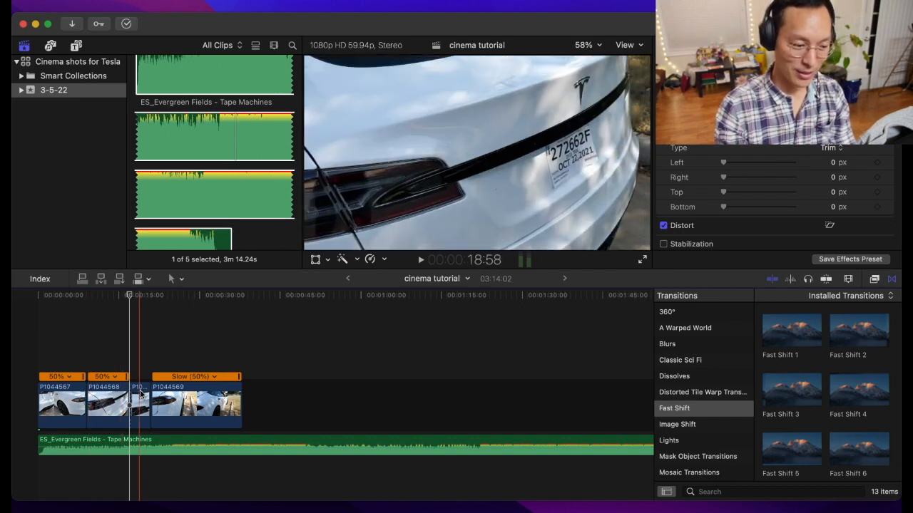
click(141, 393)
key(BackSpace)
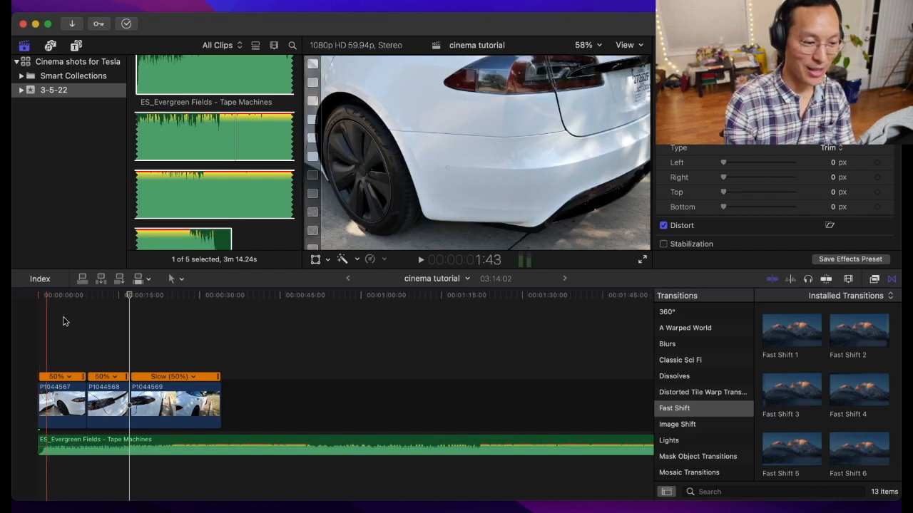
- Play on from about 14:56, split clip P1044569 at 25:04 and delete the portion after the cut
click(119, 317)
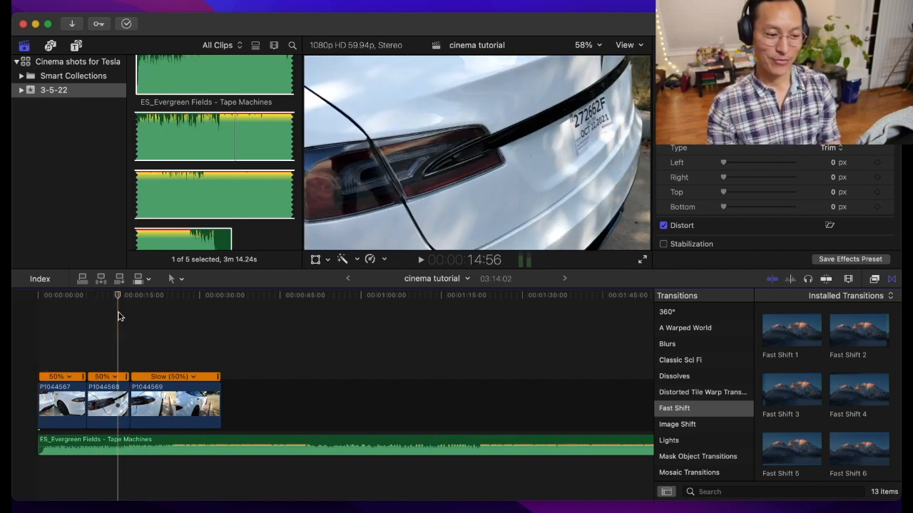
key(space)
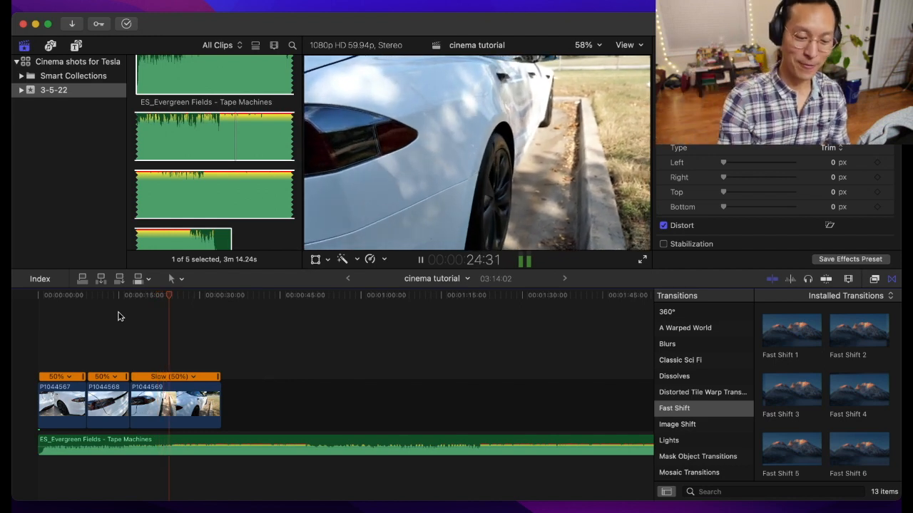
key(space)
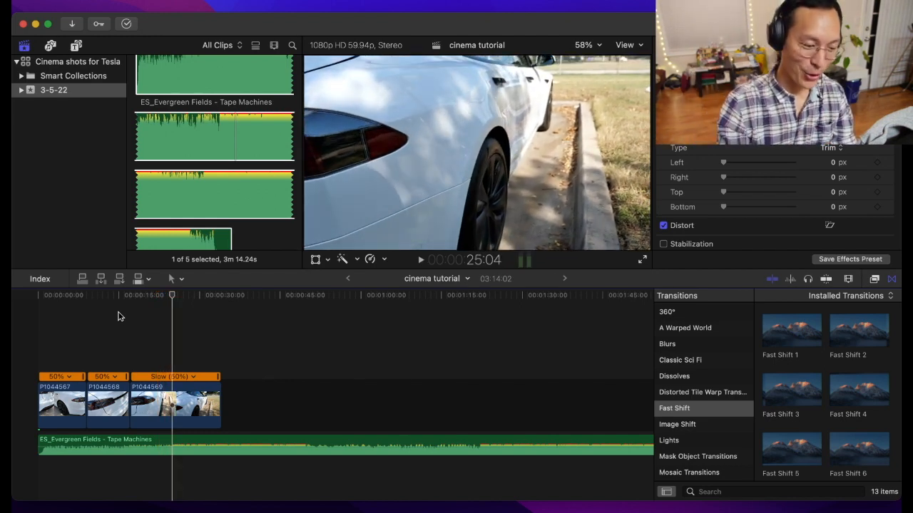
key(super+b)
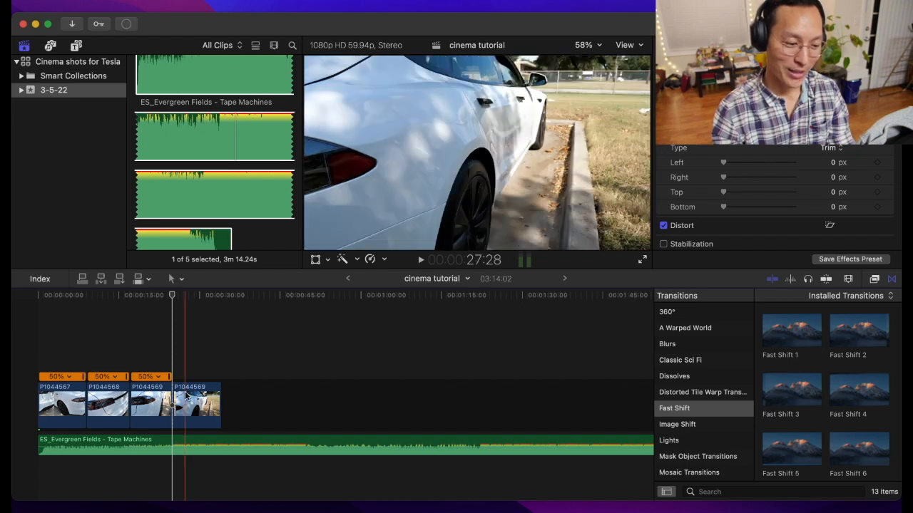
click(183, 408)
key(Delete)
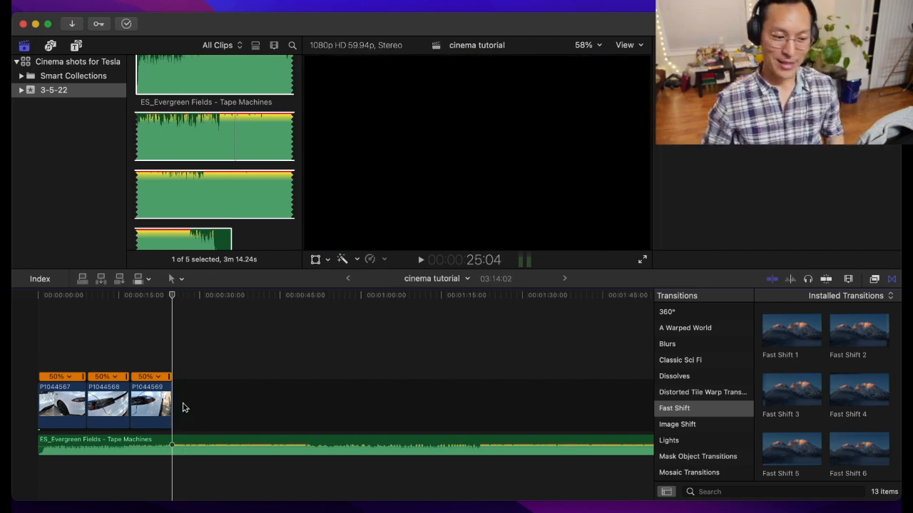
- Split the Evergreen Fields music at 25:04 and delete its remainder together with the empty gap clip above it
click(173, 443)
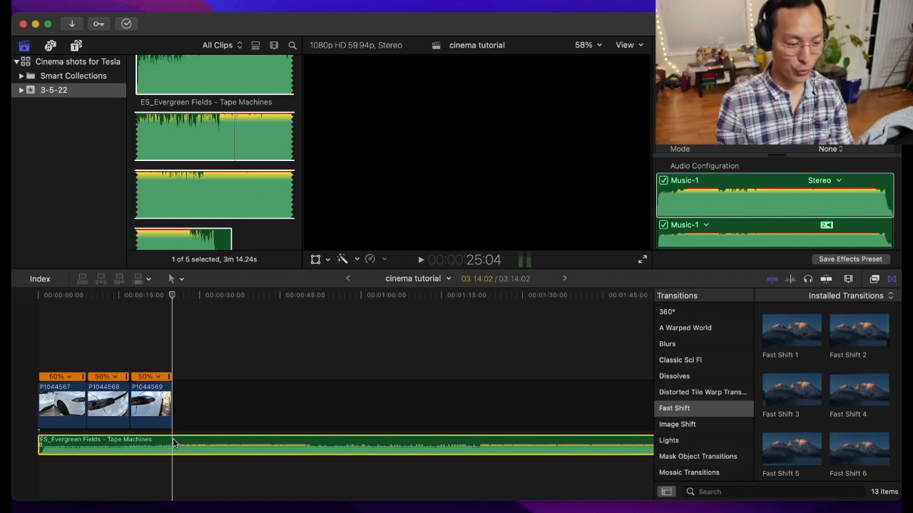
key(super+b)
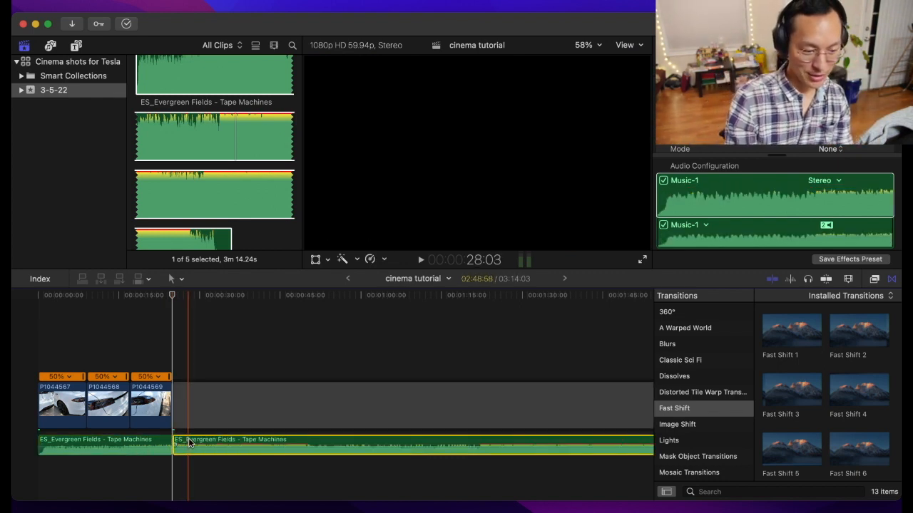
key(Delete)
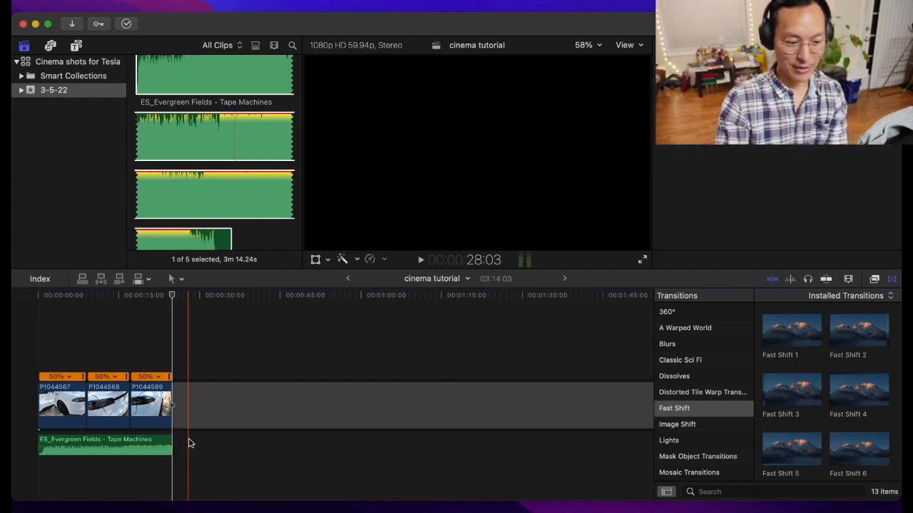
click(221, 405)
key(Delete)
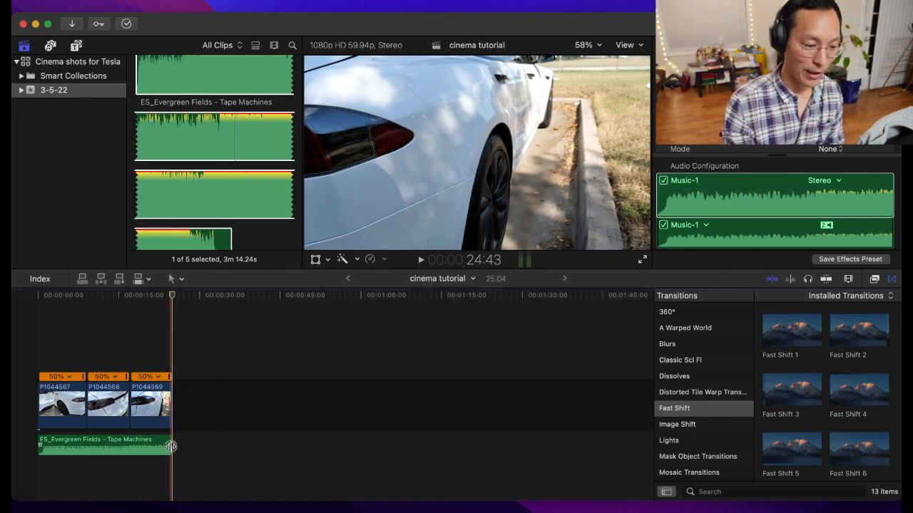
- Add a short fade-out to the end of the Evergreen Fields music track
drag(171, 446, 154, 445)
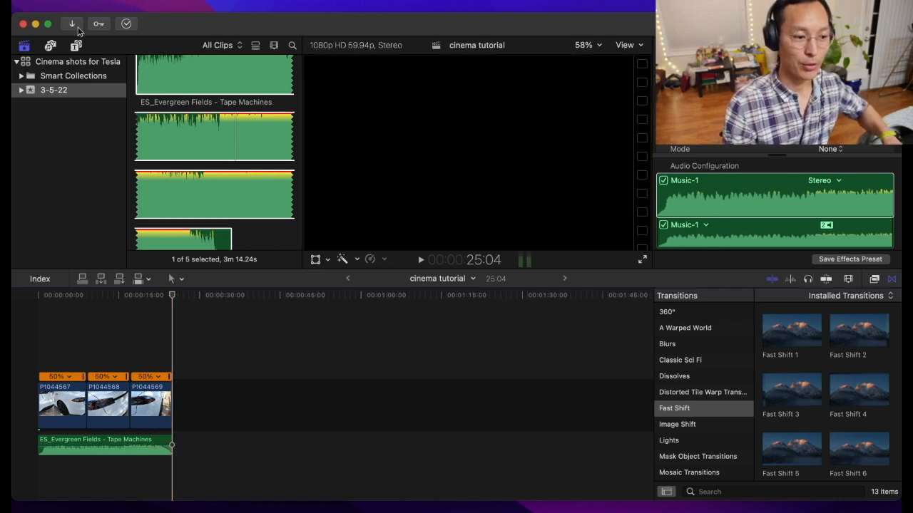
key(super+i)
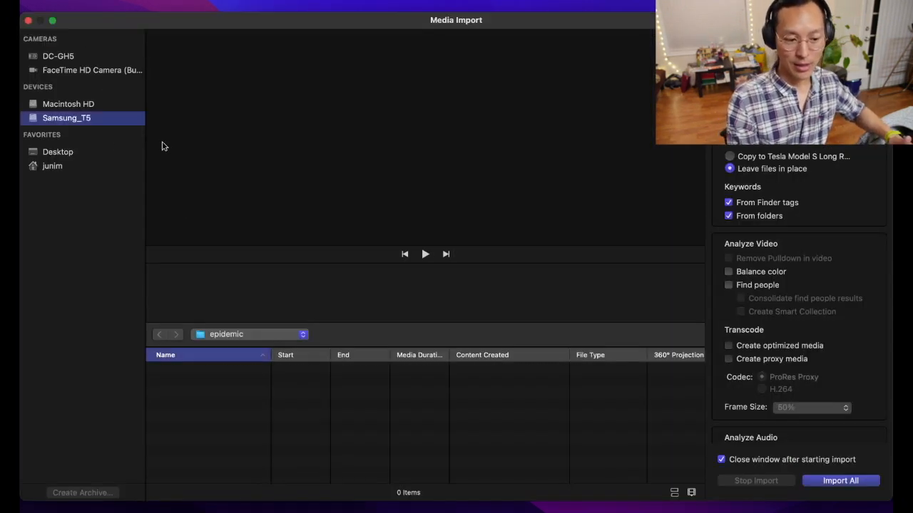
click(69, 106)
click(70, 118)
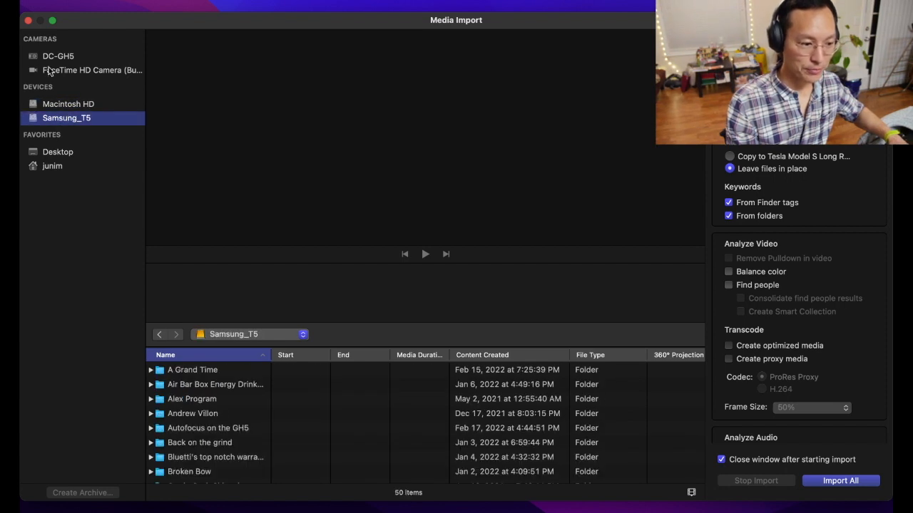
click(28, 21)
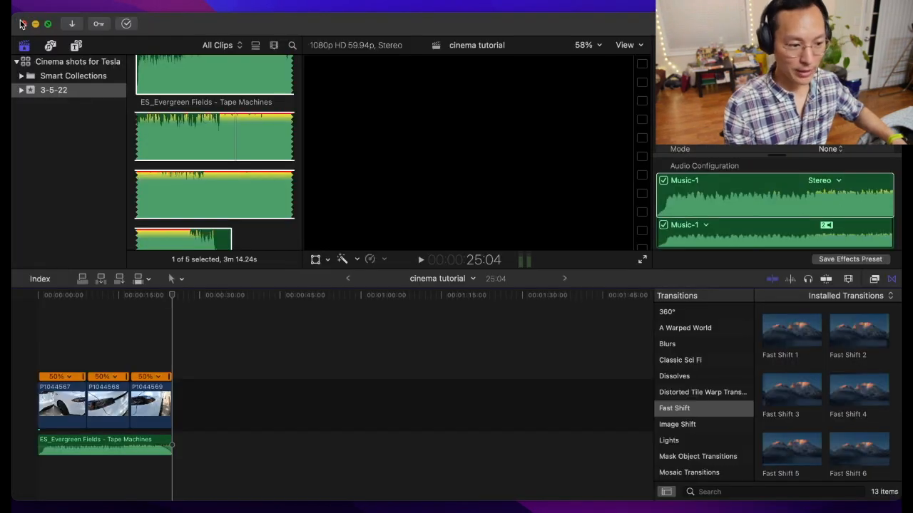
- Start a media import and open the Tesla Model S Long Range folder on the Samsung_T5 drive
click(72, 26)
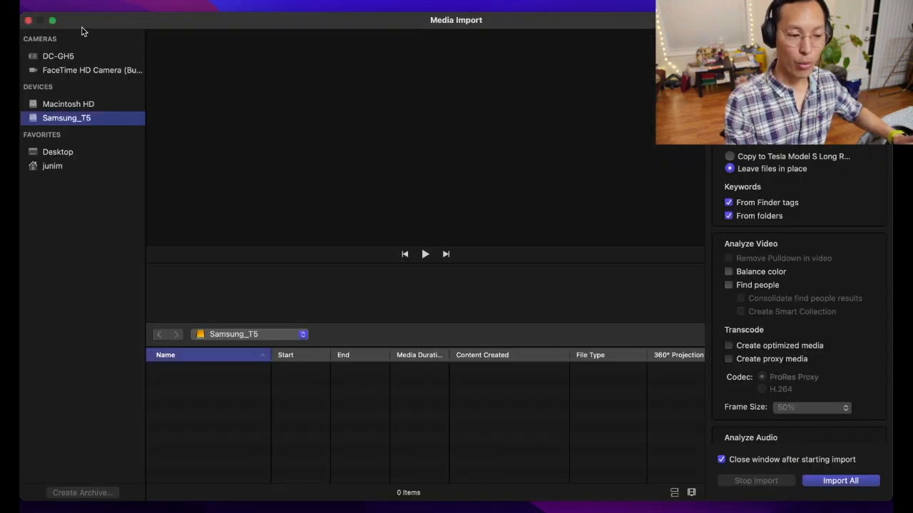
scroll(191, 419, down, 15)
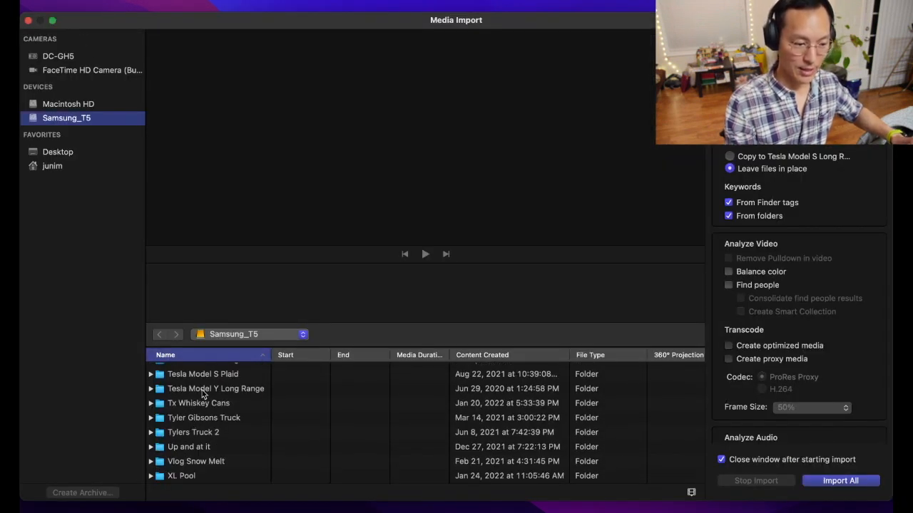
scroll(202, 392, up, 2)
click(202, 389)
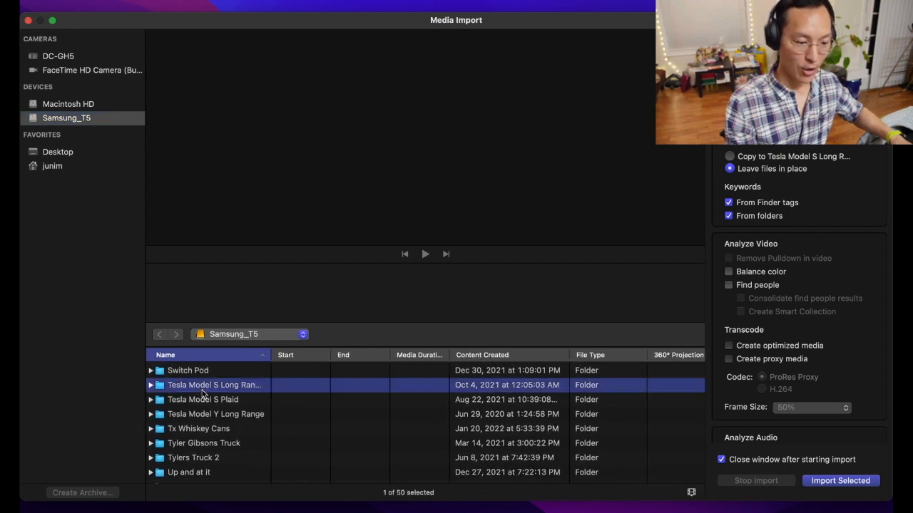
double_click(203, 391)
- Preview the talking clips in the folder and import P1044577.MP4 into the 3-5-22 event
scroll(202, 418, down, 5)
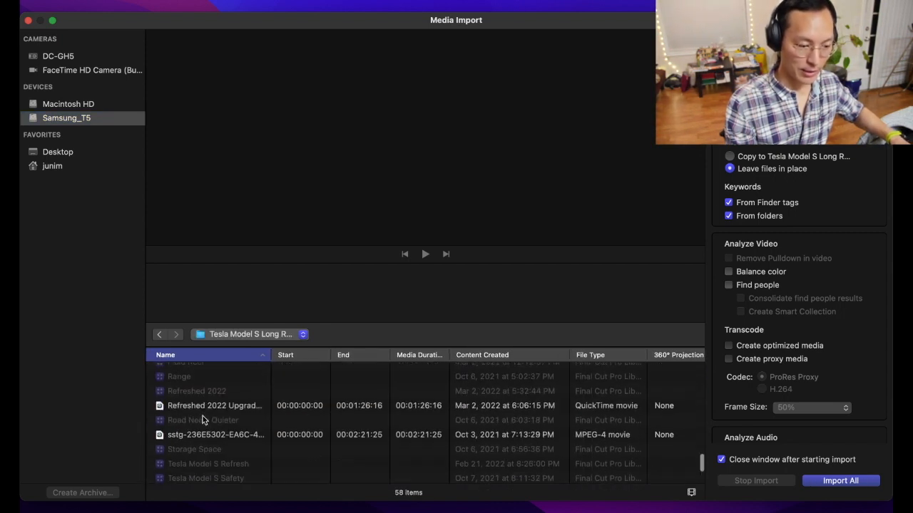
scroll(202, 407, up, 4)
click(202, 392)
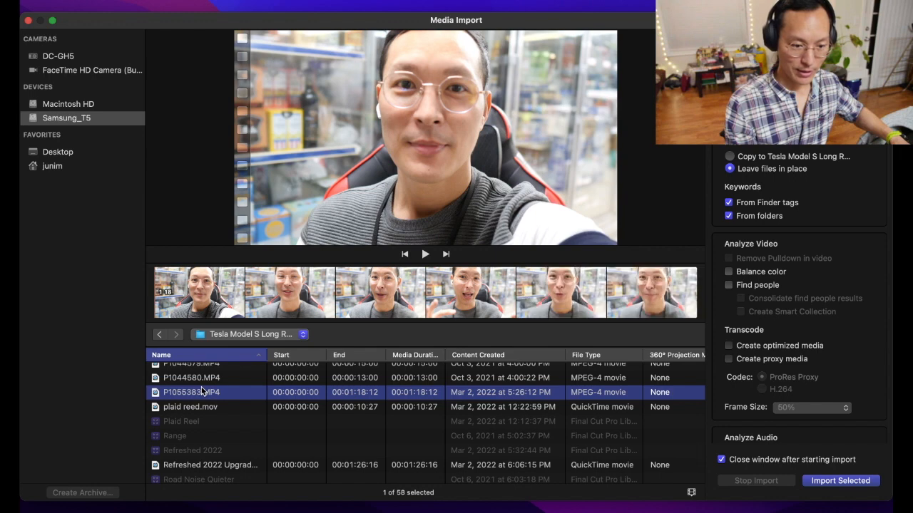
scroll(202, 391, up, 2)
click(201, 387)
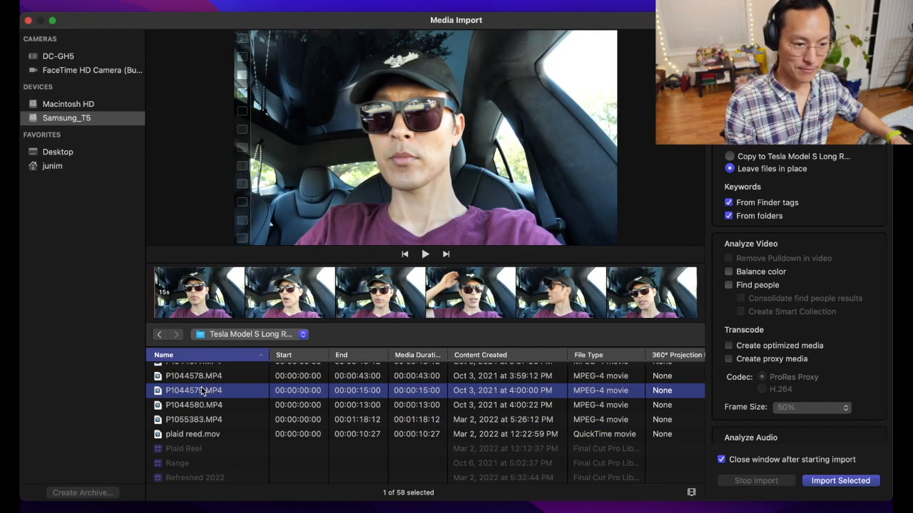
scroll(201, 387, up, 2)
click(201, 389)
scroll(201, 388, up, 1)
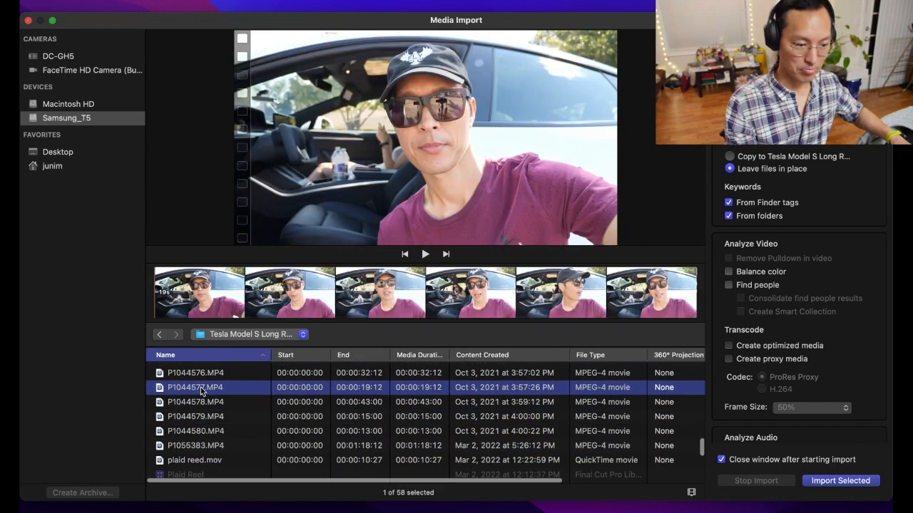
click(871, 483)
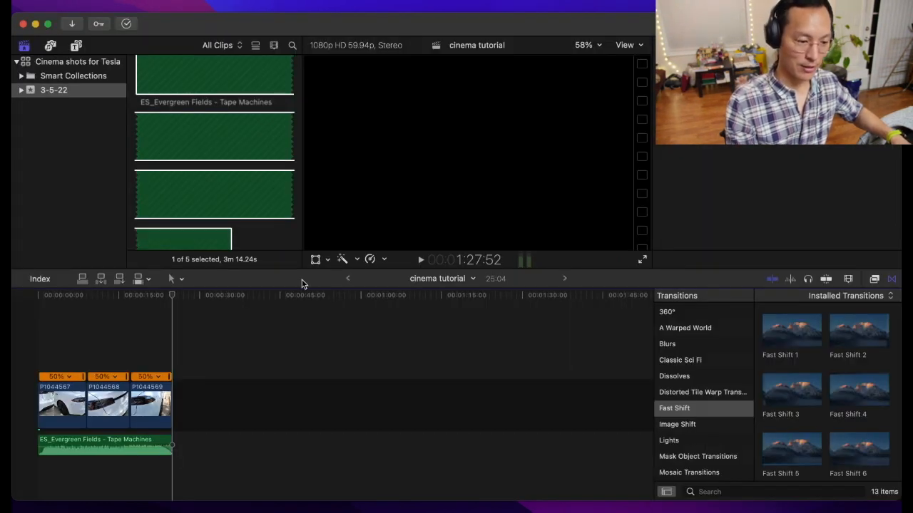
- Append clip P1044577 to the end of the timeline and set its audio configuration to Dual Mono
click(175, 211)
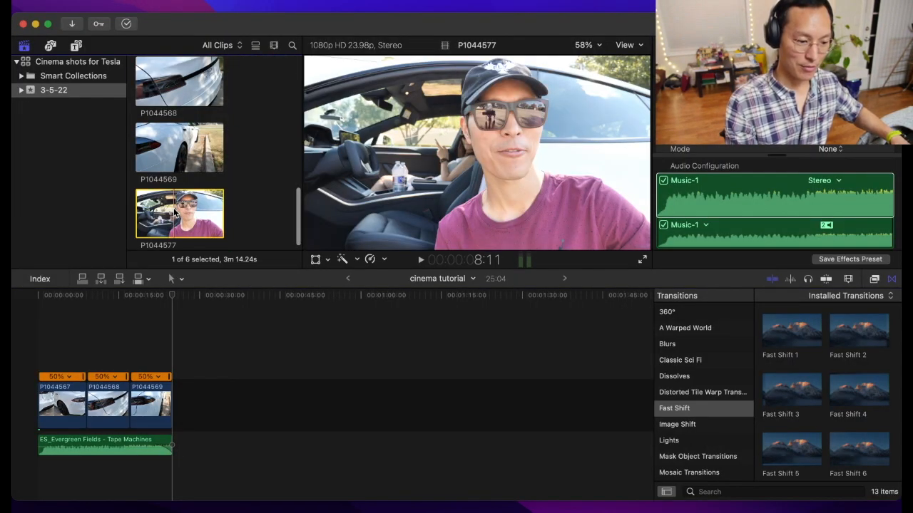
drag(175, 211, 208, 378)
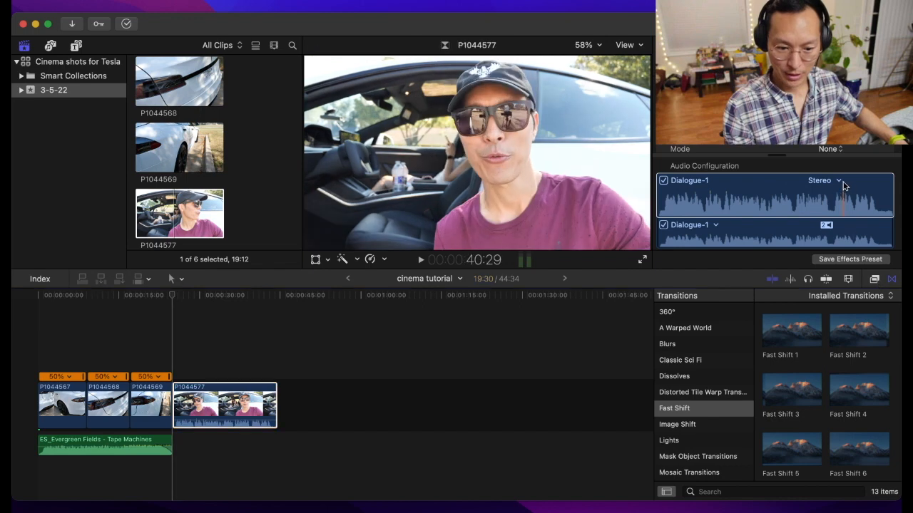
click(824, 180)
click(844, 196)
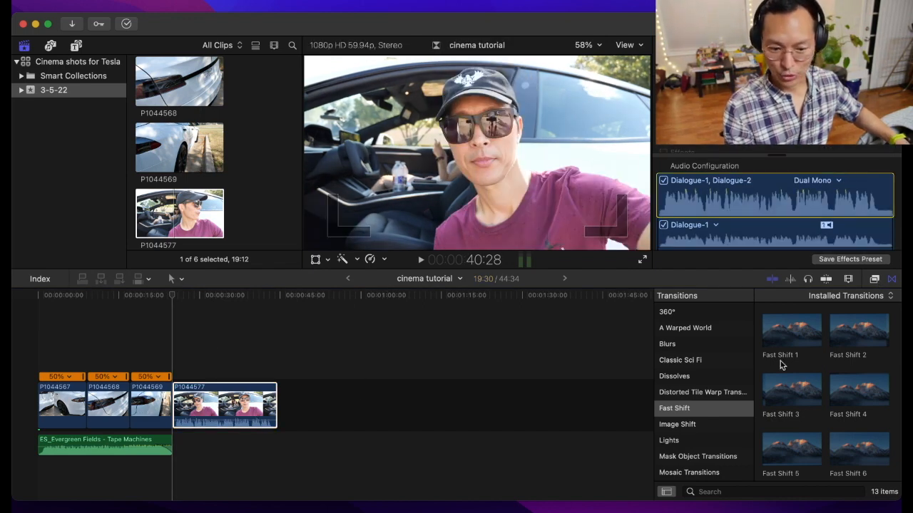
- Add the Fast Shift 3 transition between clips P1044569 and P1044577, allowing the media to overlap
drag(783, 385, 173, 406)
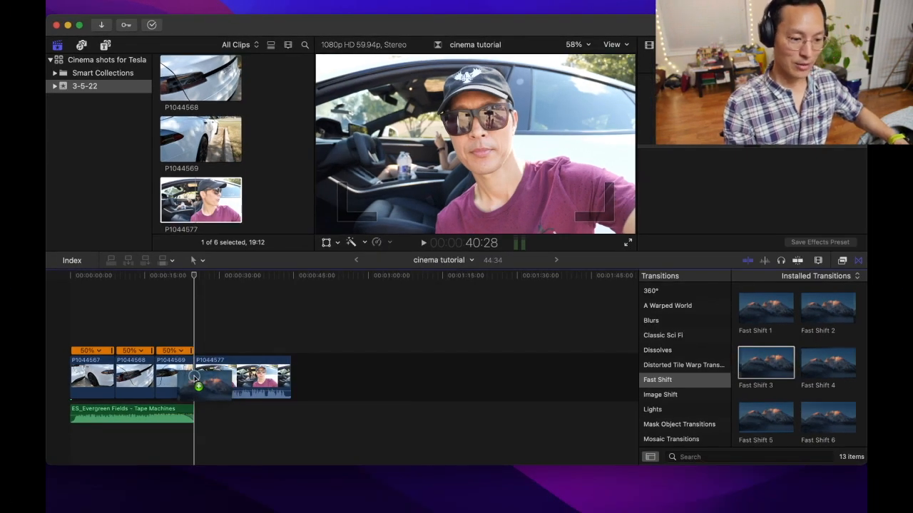
drag(194, 376, 194, 378)
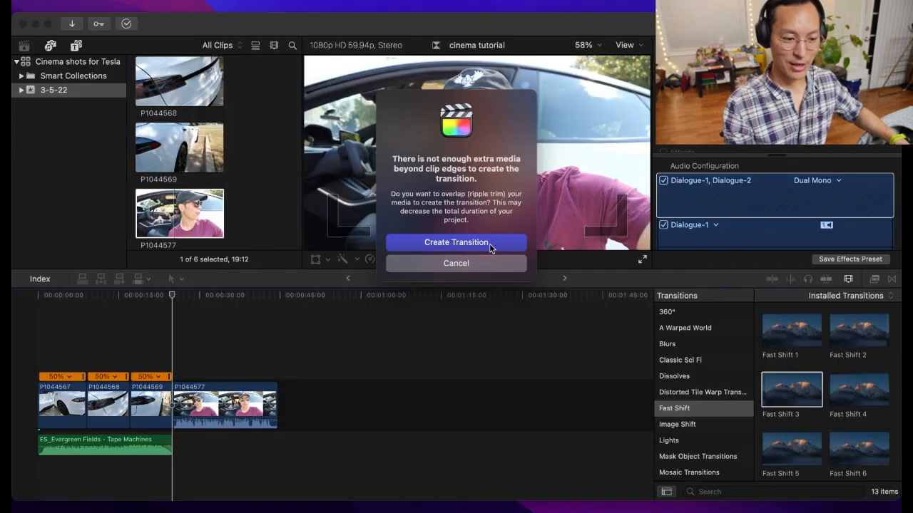
click(489, 243)
- Return to the start of the project and view it in full screen
click(38, 324)
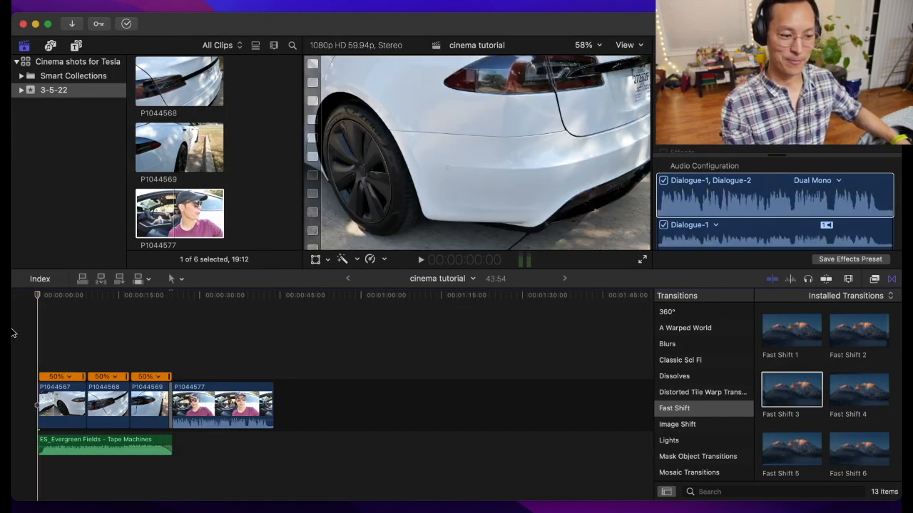
click(641, 260)
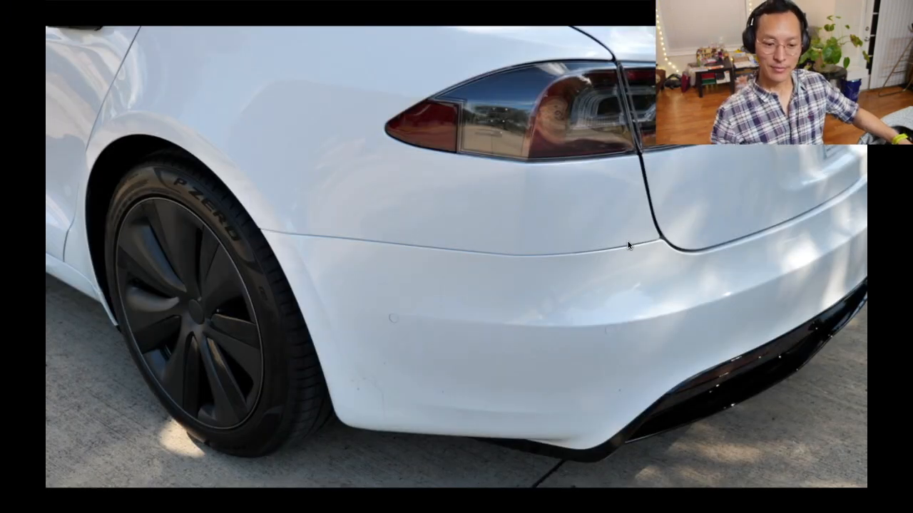